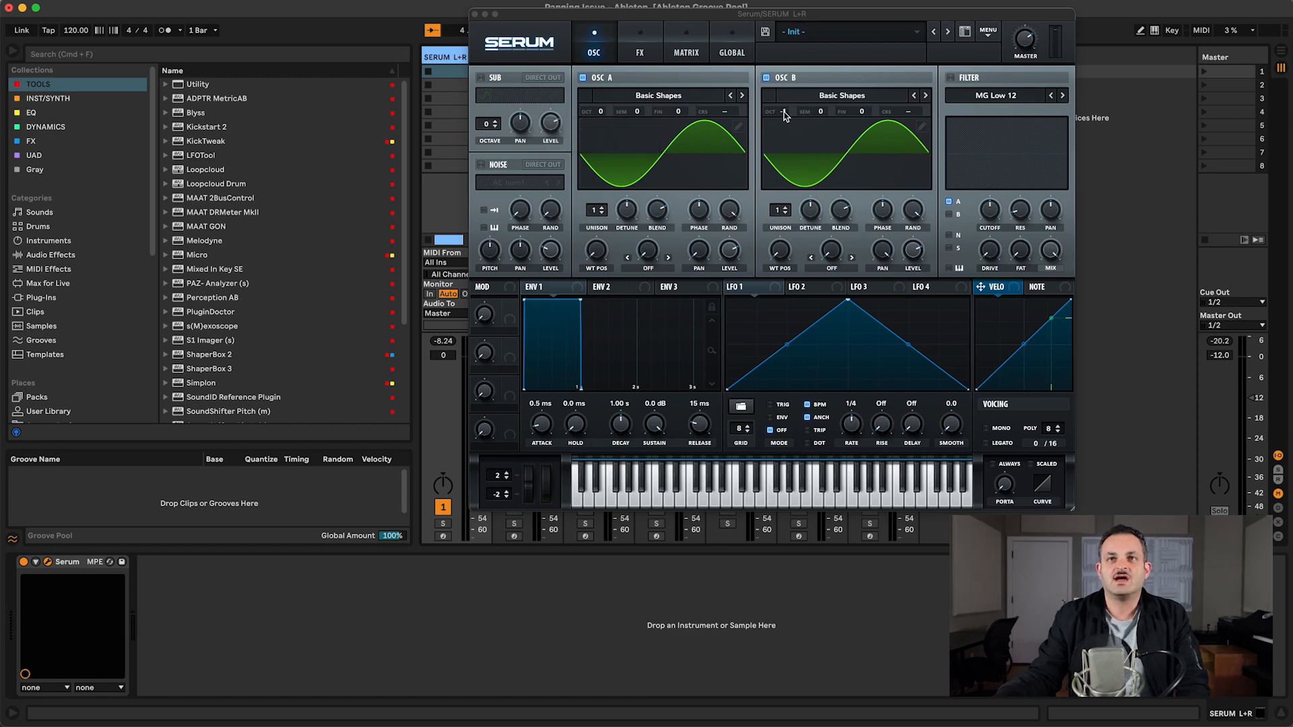
# Step: Set Serum's OSC B octave to -1
pyautogui.moveTo(784, 116); pyautogui.dragTo(784, 126)
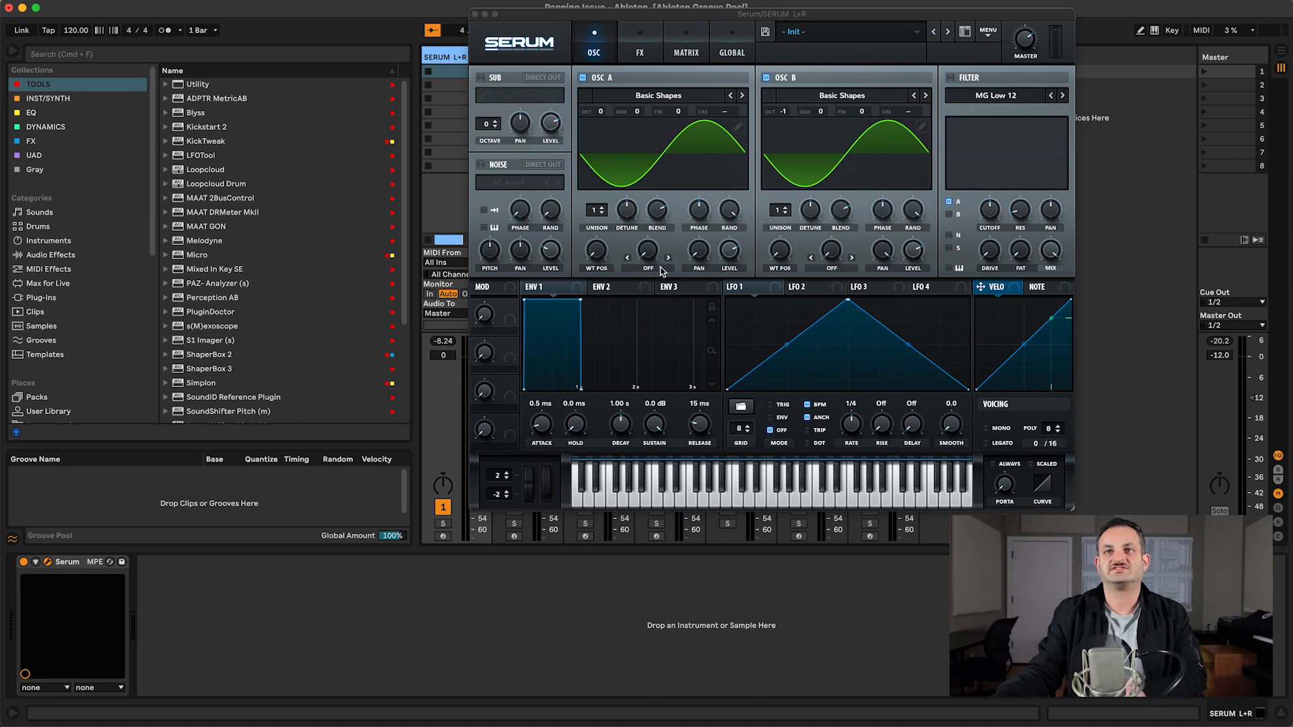
pyautogui.click(707, 254)
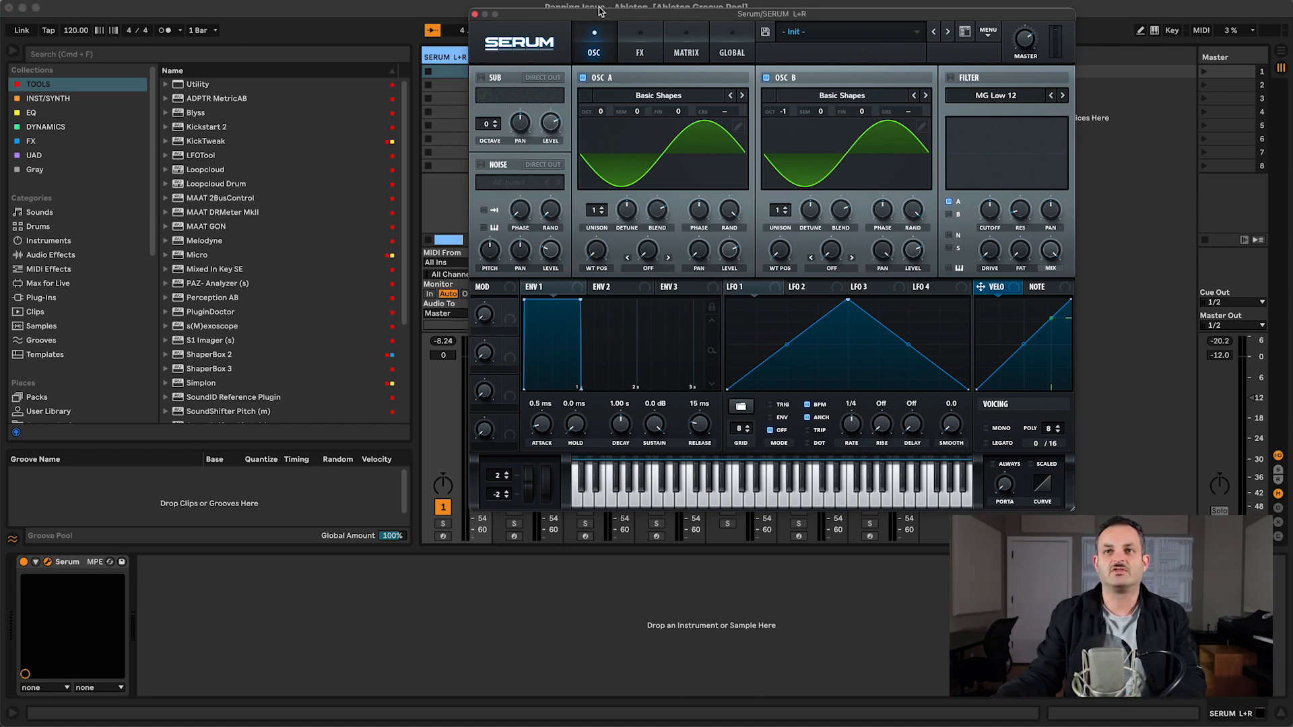
# Step: Turn the SERUM L+R track's pan to about 29R, then nudge it back toward centre
pyautogui.moveTo(601, 11); pyautogui.dragTo(636, 11)
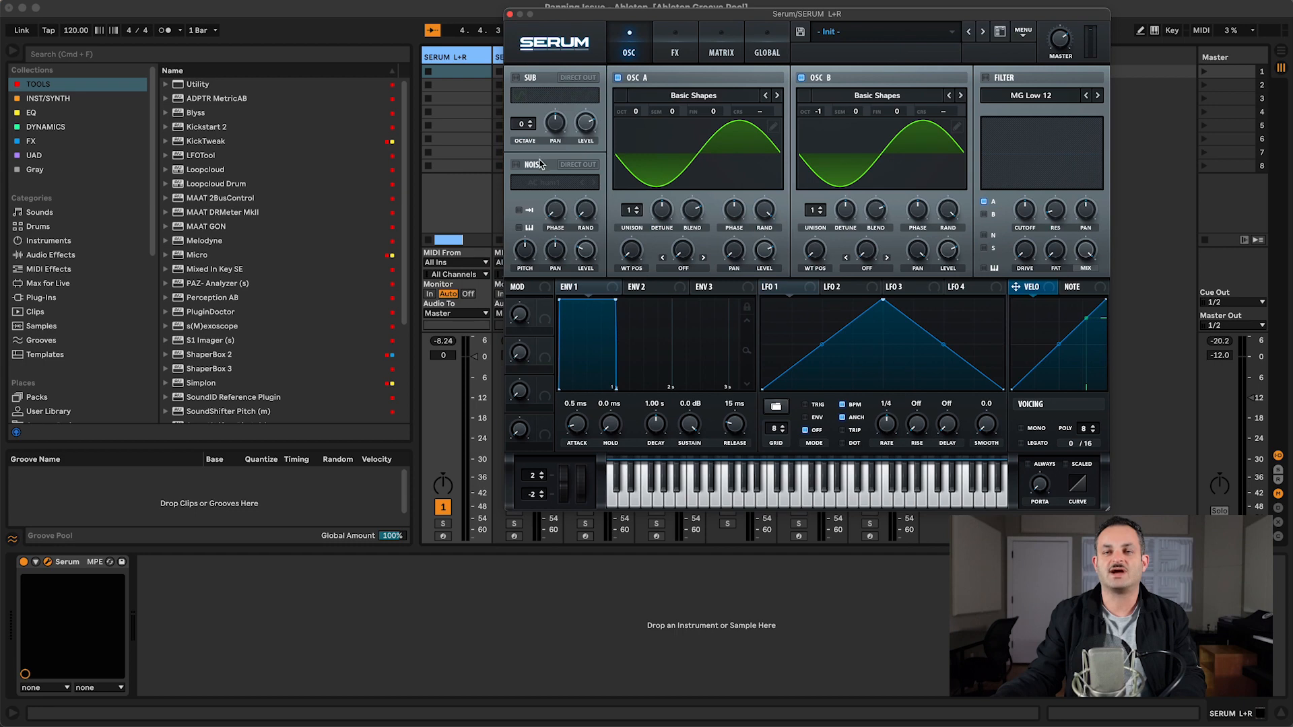
pyautogui.click(444, 489)
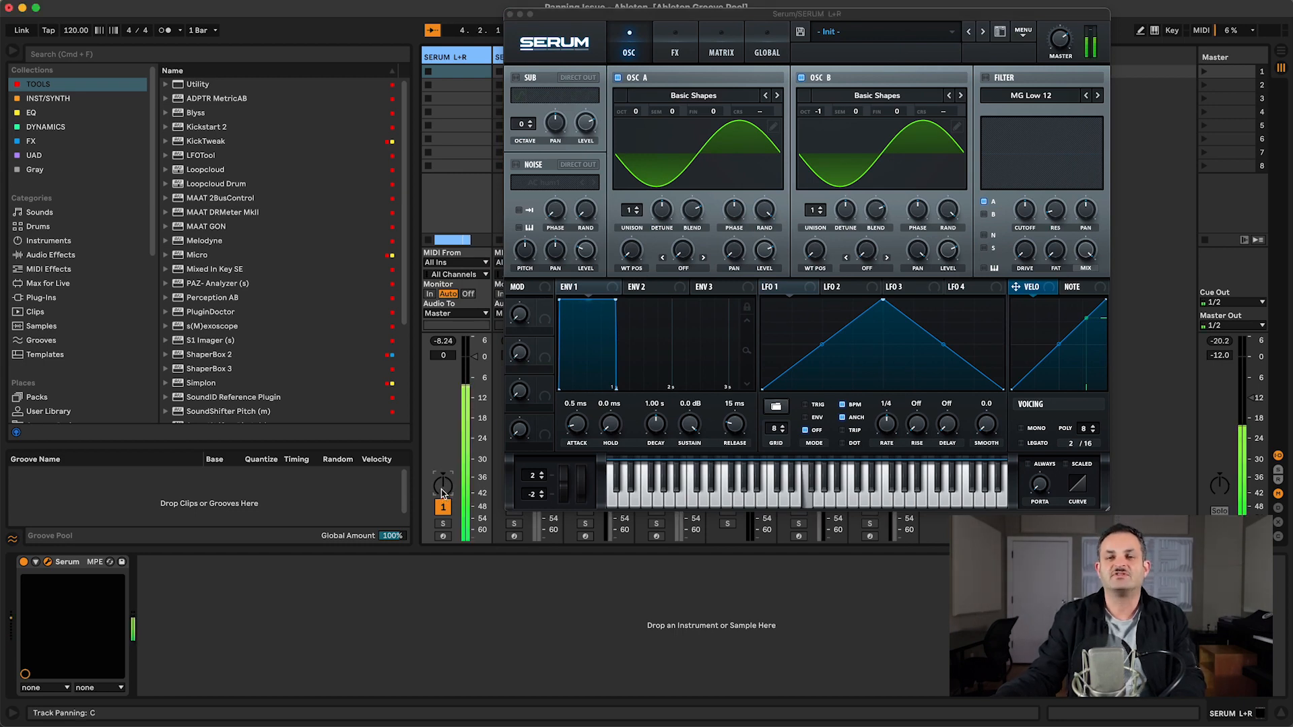
pyautogui.moveTo(442, 486); pyautogui.dragTo(443, 493)
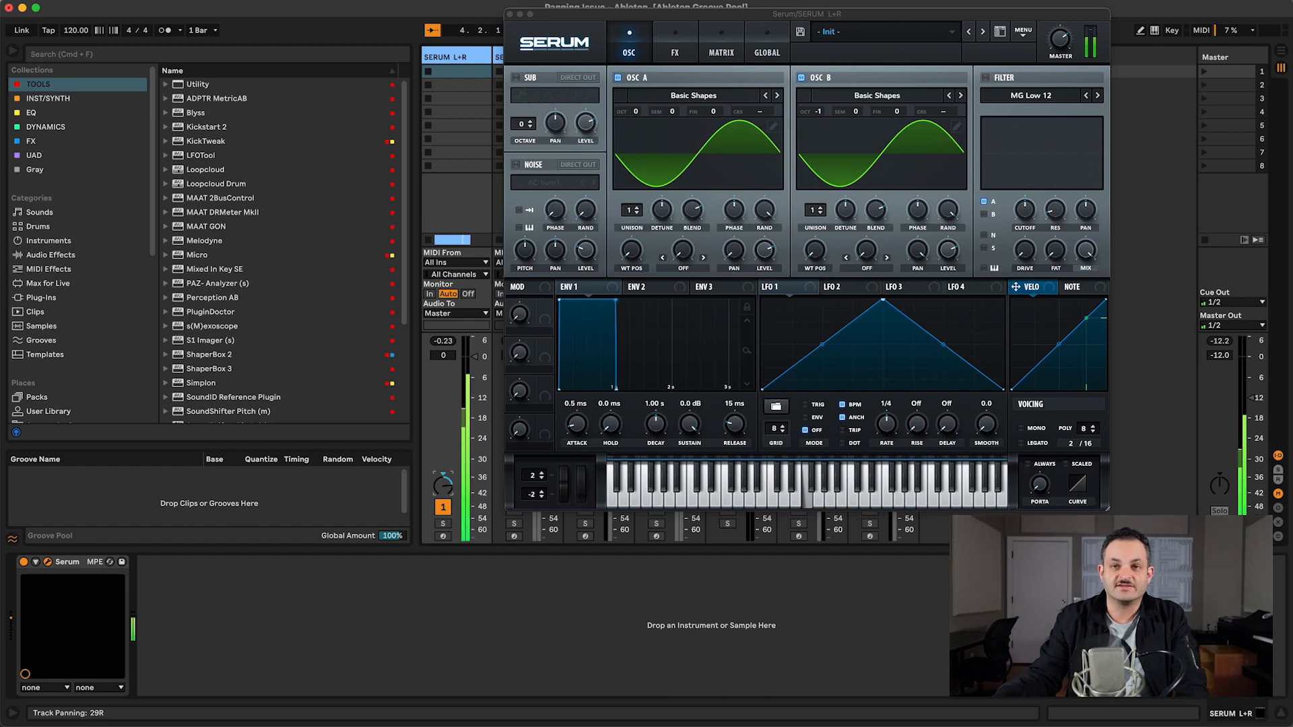
pyautogui.moveTo(449, 486); pyautogui.dragTo(450, 488)
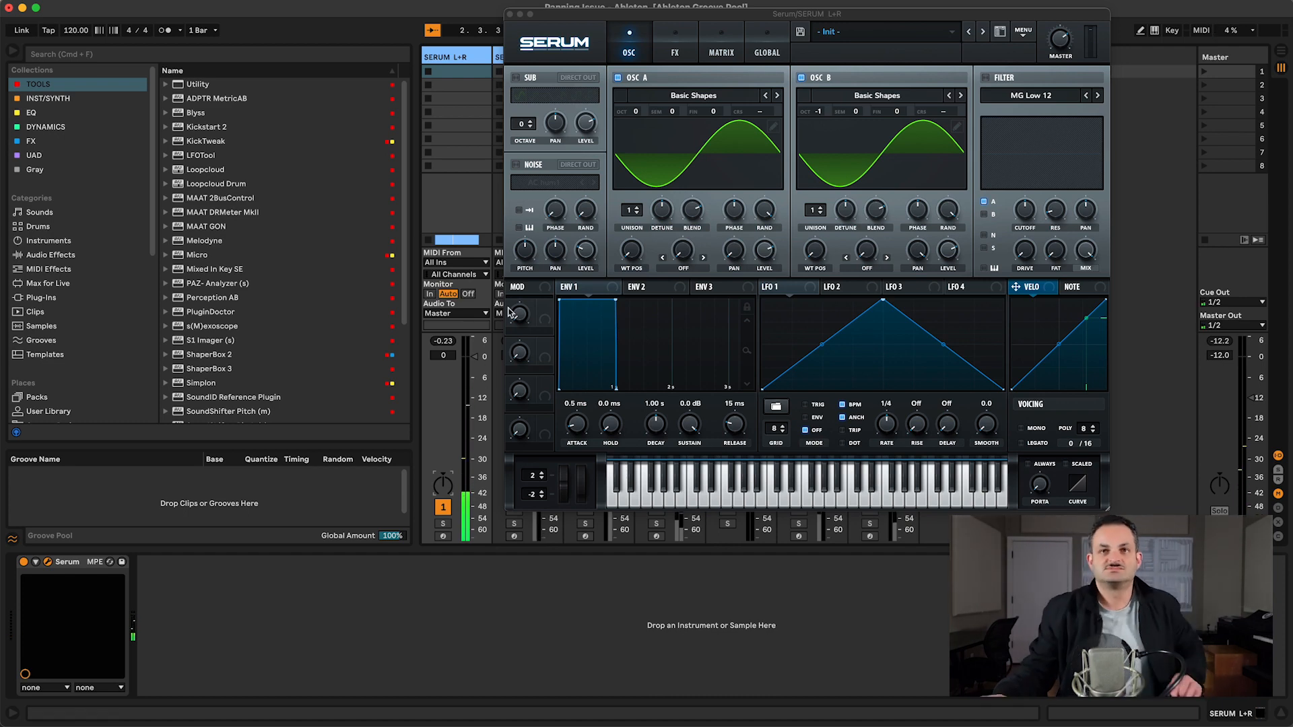
# Step: Open the Serum instruments on the SERUM L and SERUM R tracks to compare their oscillator settings
pyautogui.click(510, 13)
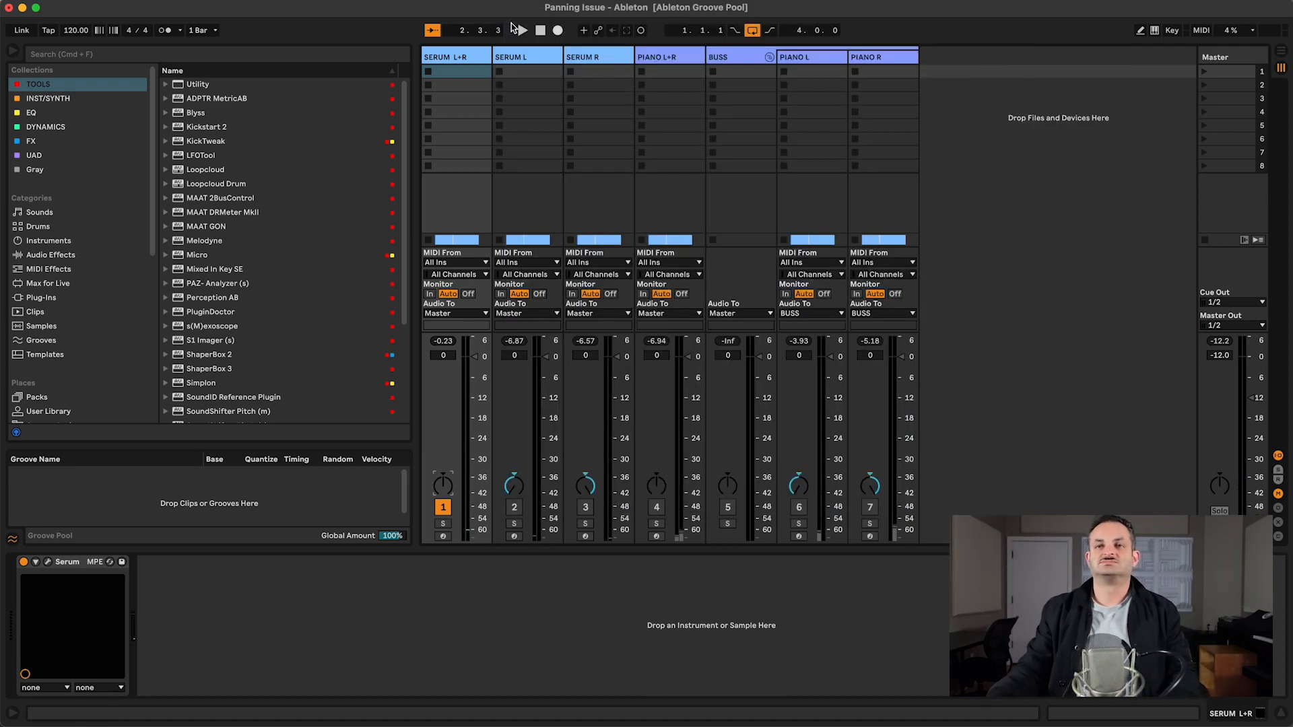
pyautogui.click(534, 68)
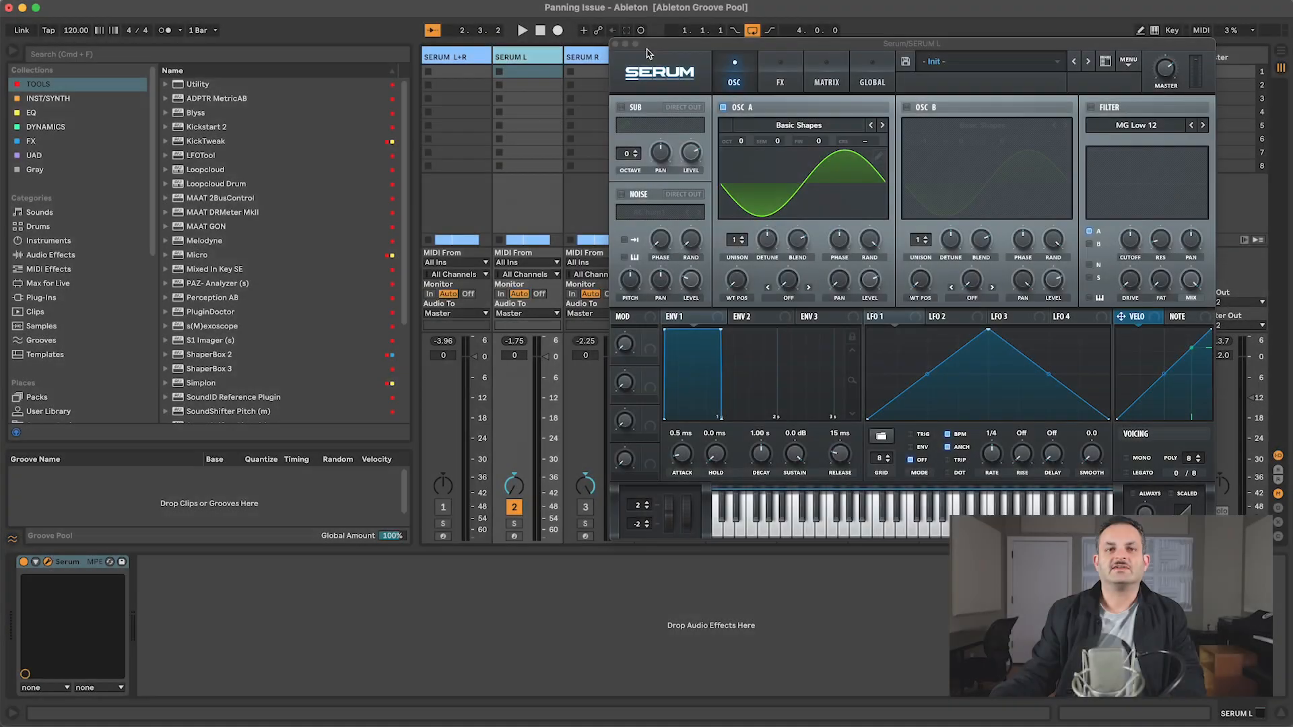
pyautogui.moveTo(648, 53); pyautogui.dragTo(705, 45)
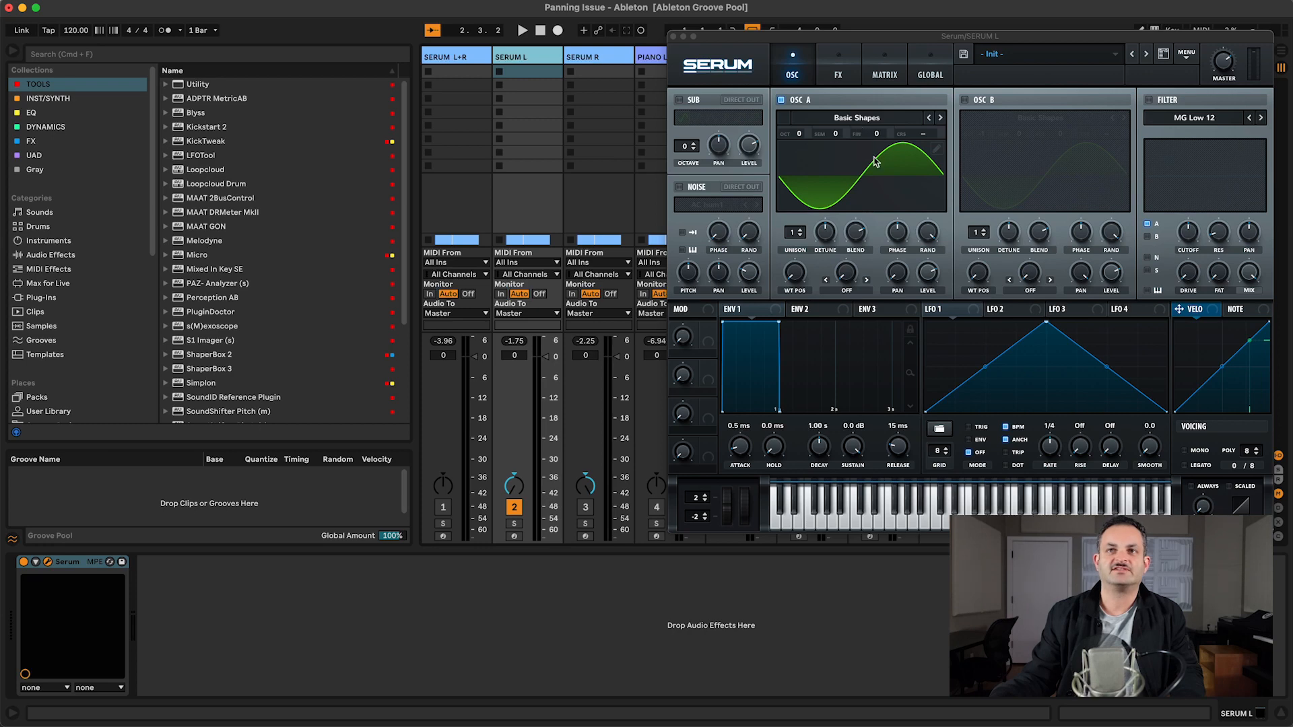
pyautogui.click(903, 285)
pyautogui.click(596, 56)
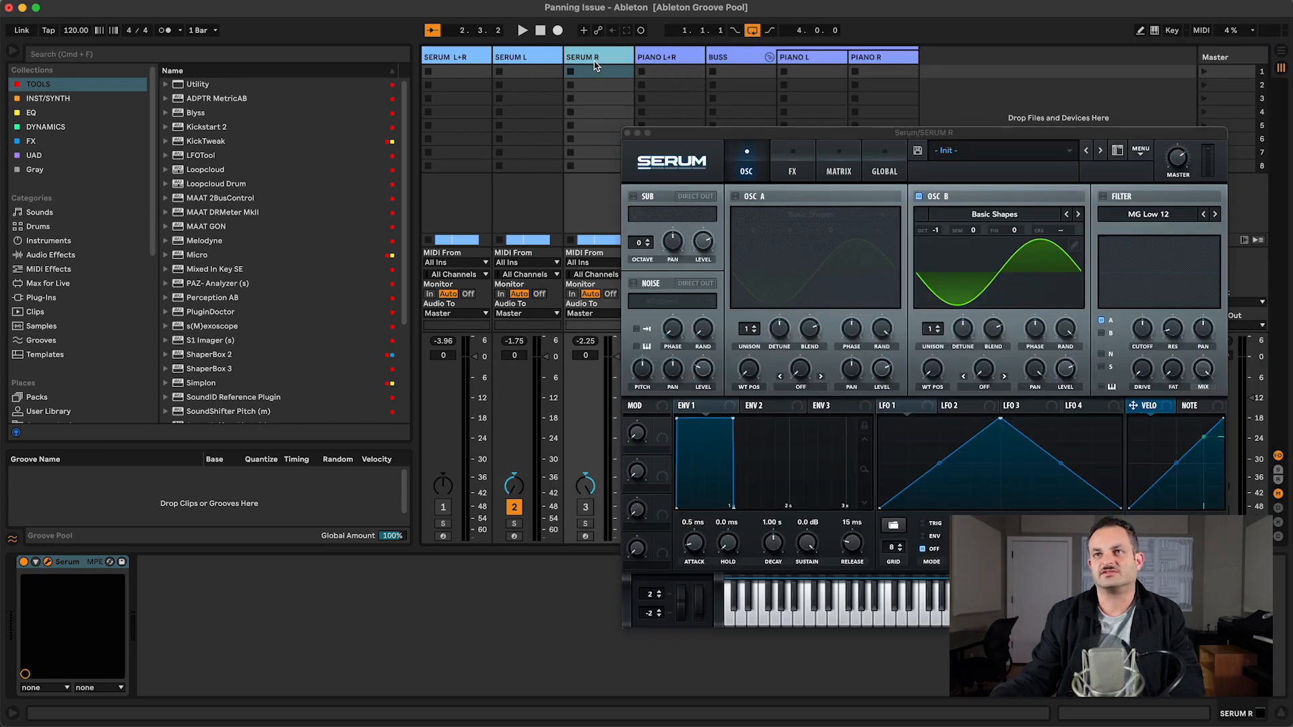
pyautogui.moveTo(807, 134); pyautogui.dragTo(839, 43)
# Step: Start playback and activate the SERUM R track
pyautogui.press('space')
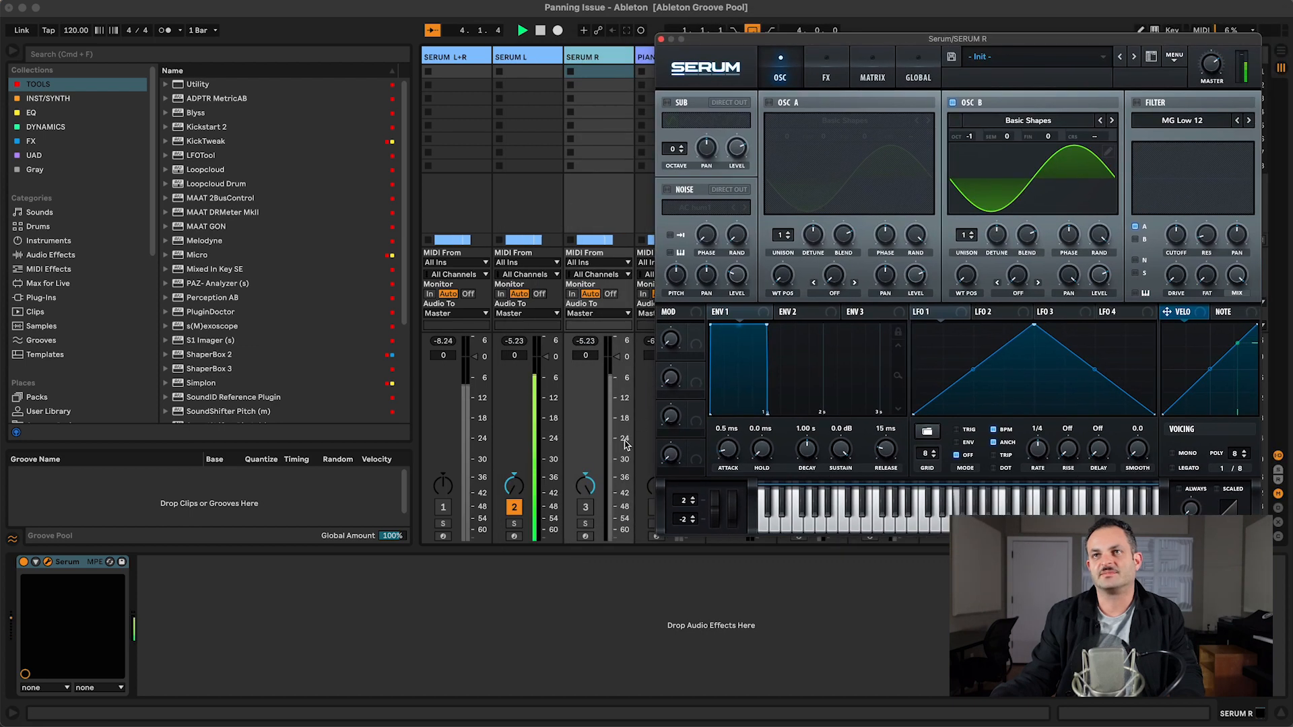
pyautogui.moveTo(586, 485); pyautogui.dragTo(516, 518)
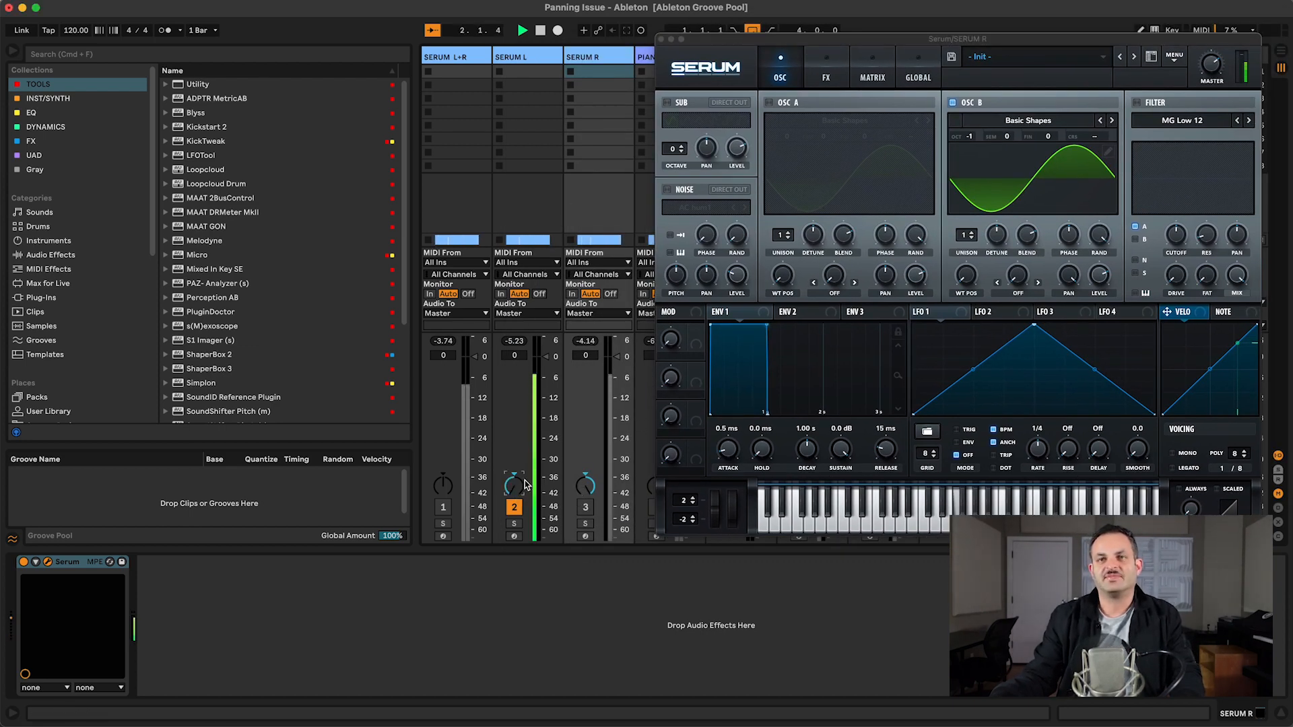
pyautogui.click(583, 508)
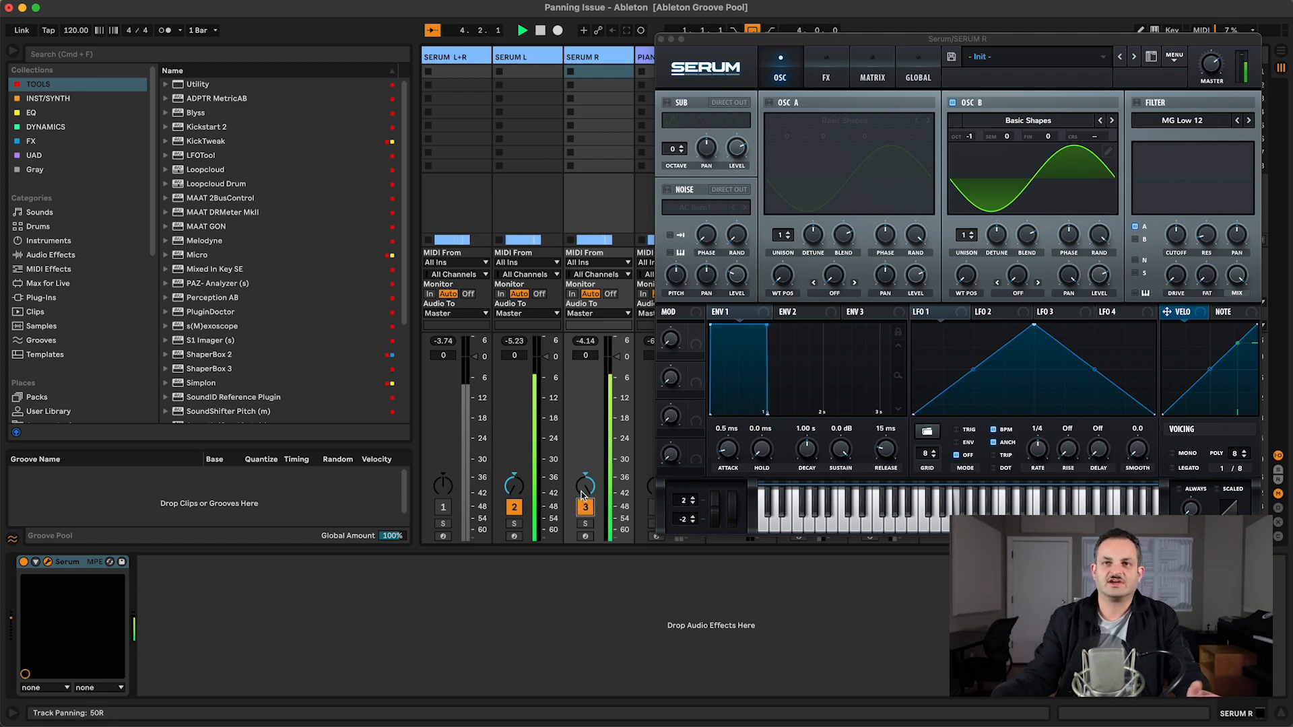
# Step: Sweep the SERUM R track's pan through centre and 50L back to the right, then stop playback
pyautogui.moveTo(583, 494)
pyautogui.mouseDown()
pyautogui.moveTo(584, 530)
pyautogui.moveTo(584, 512)
pyautogui.mouseUp()
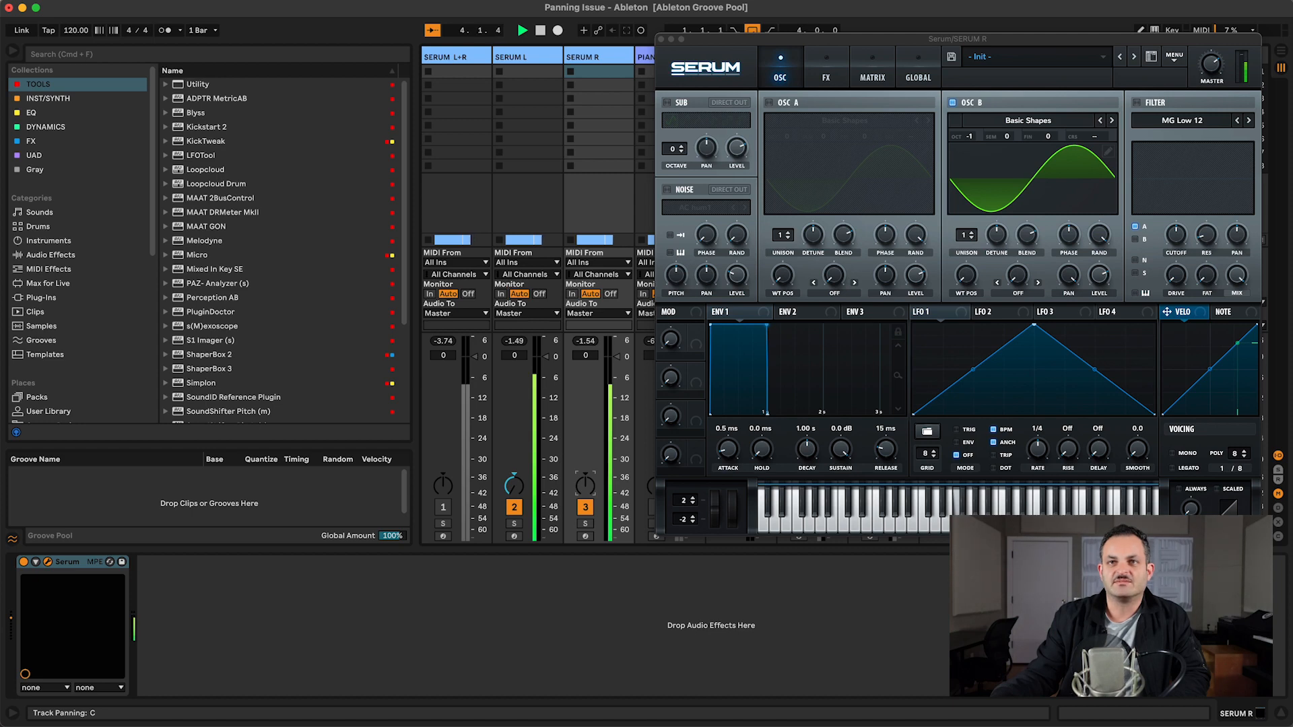
pyautogui.moveTo(583, 489); pyautogui.dragTo(584, 524)
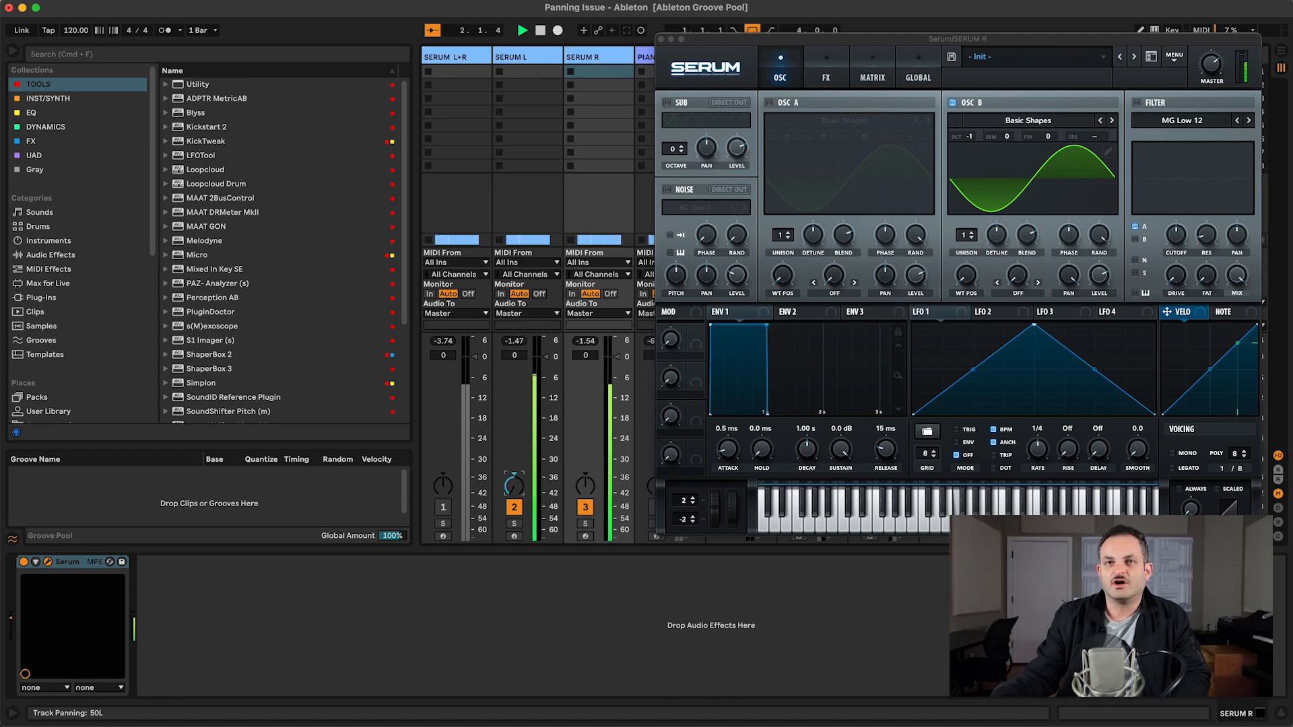
pyautogui.moveTo(587, 490); pyautogui.dragTo(586, 455)
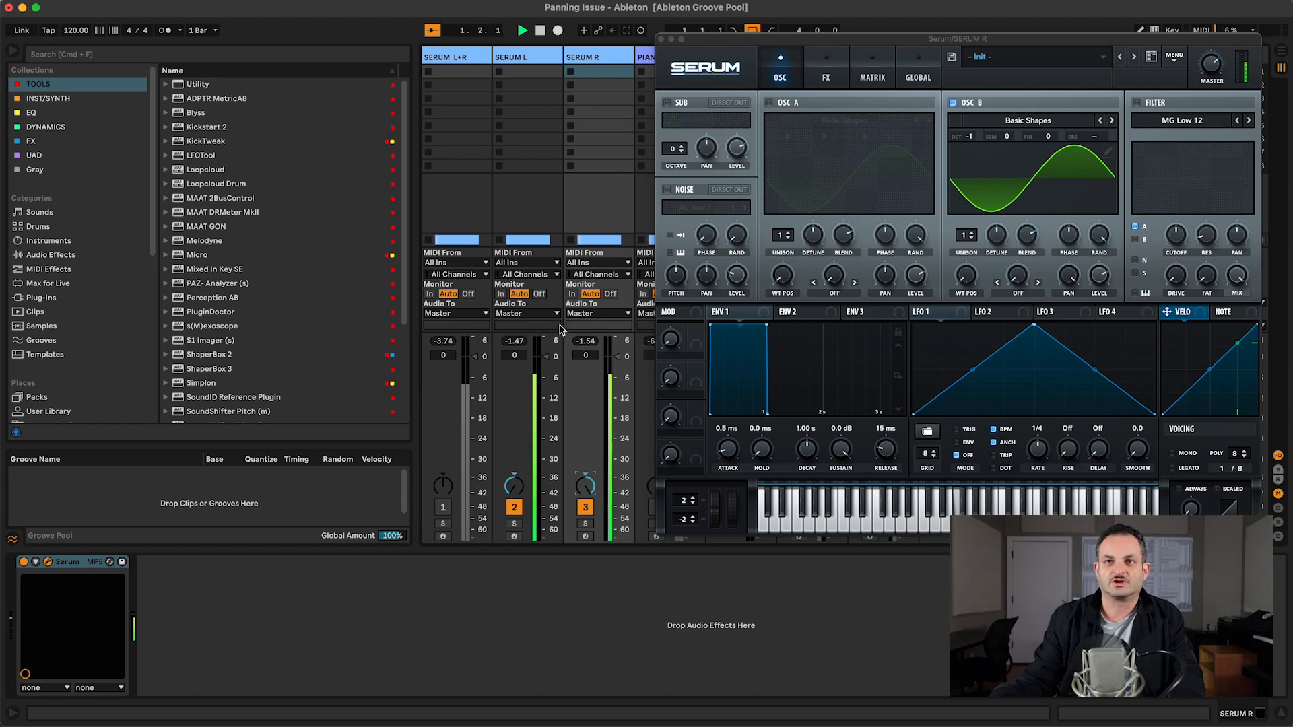
pyautogui.press('space')
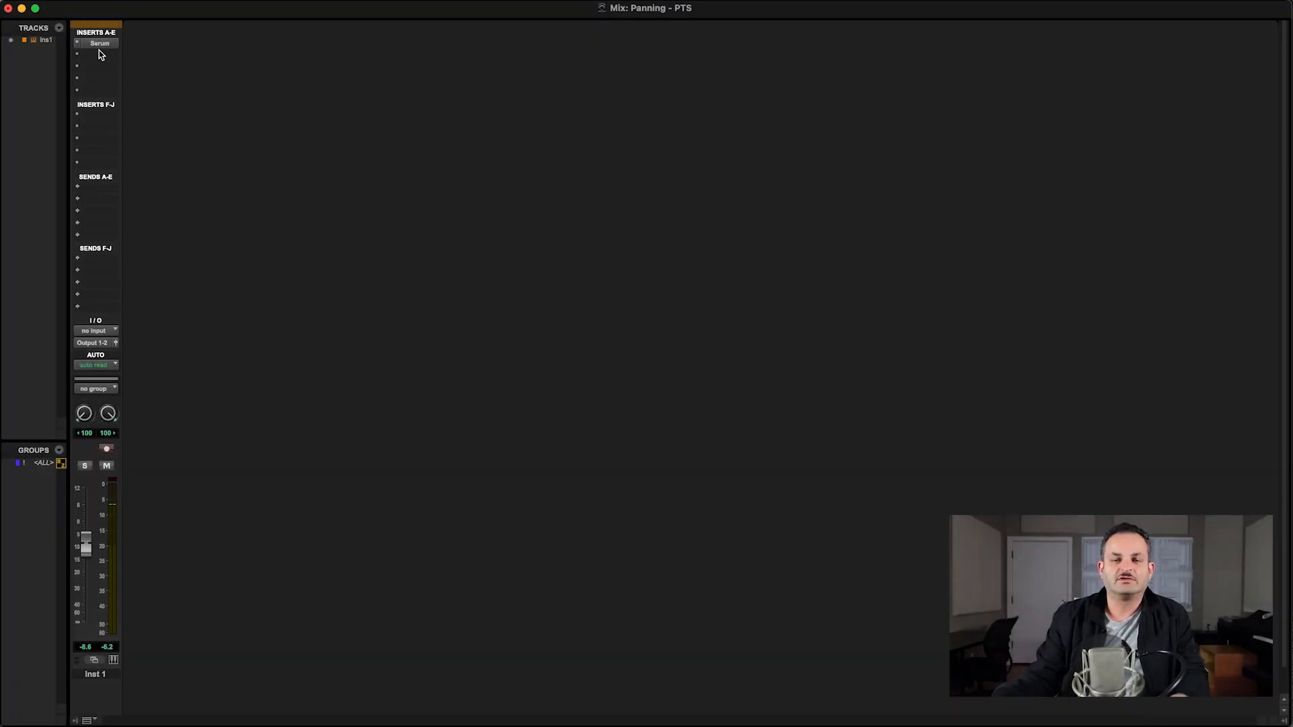
# Step: In Pro Tools, open the Serum insert on Inst 1 and set the track's stereo pan knobs to <5 and 47>
pyautogui.click(99, 45)
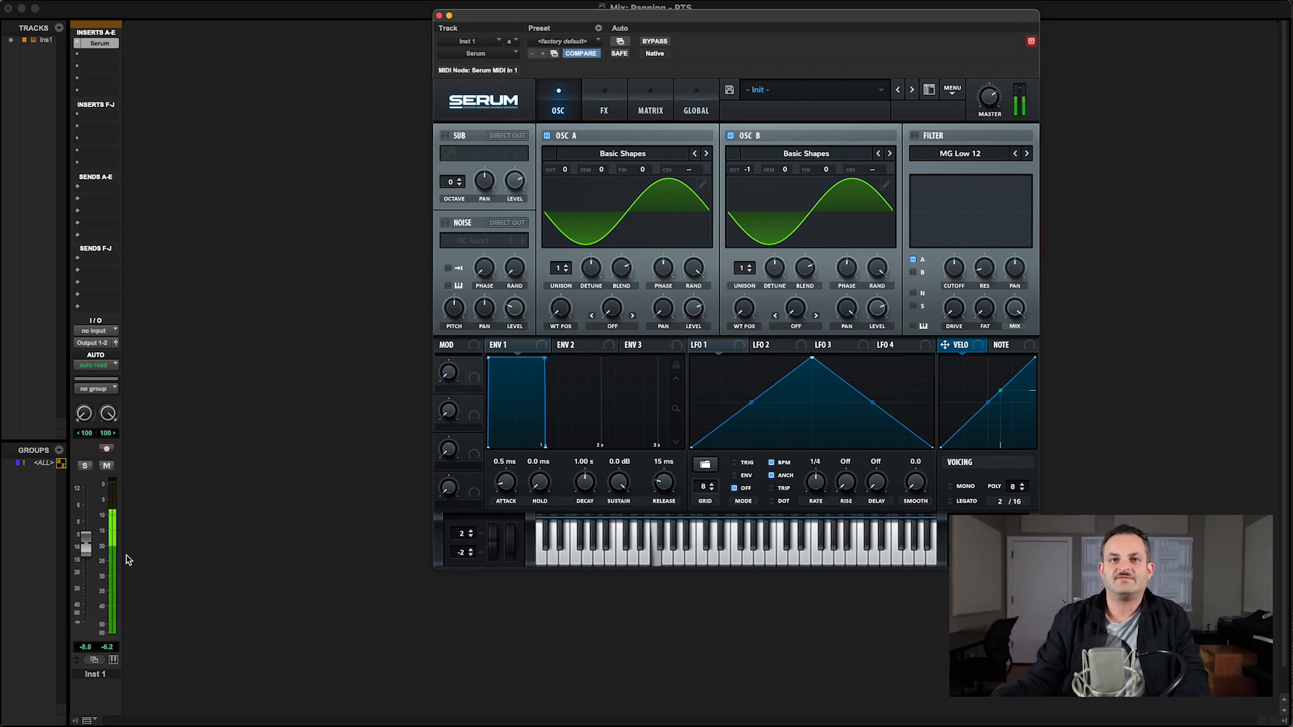
pyautogui.click(86, 419)
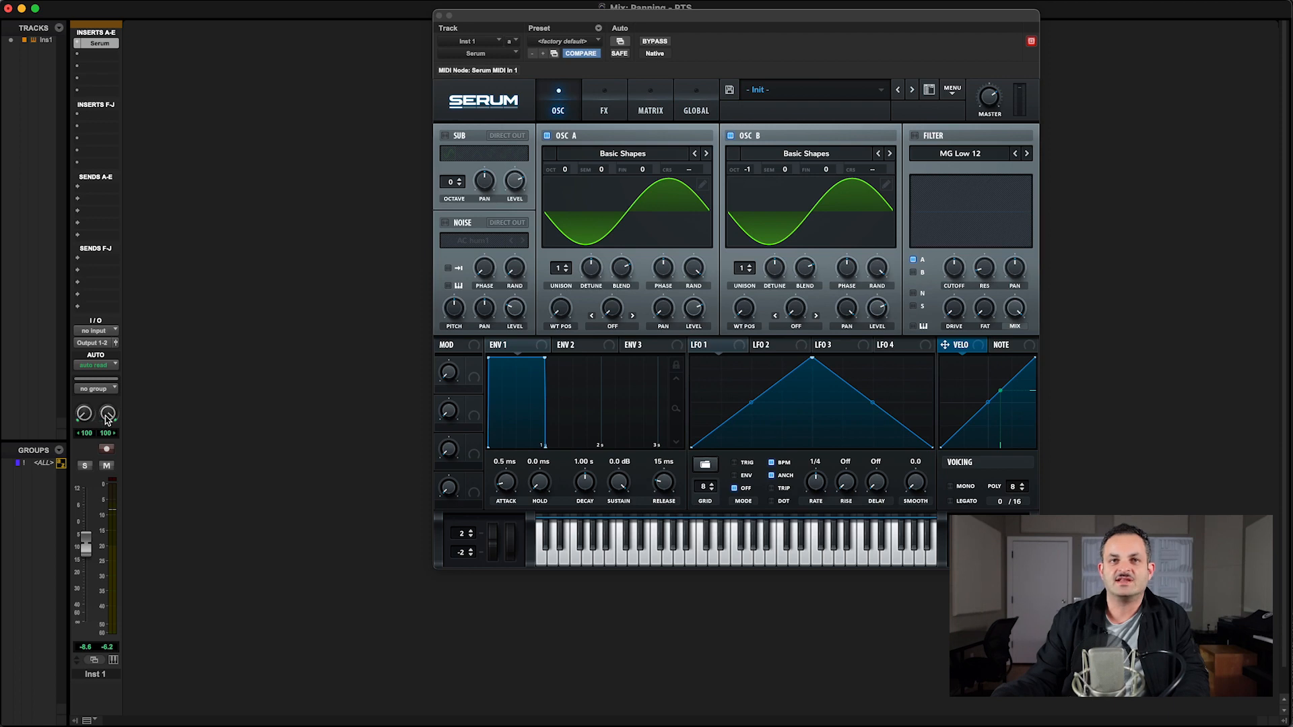
pyautogui.moveTo(107, 417); pyautogui.dragTo(143, 375)
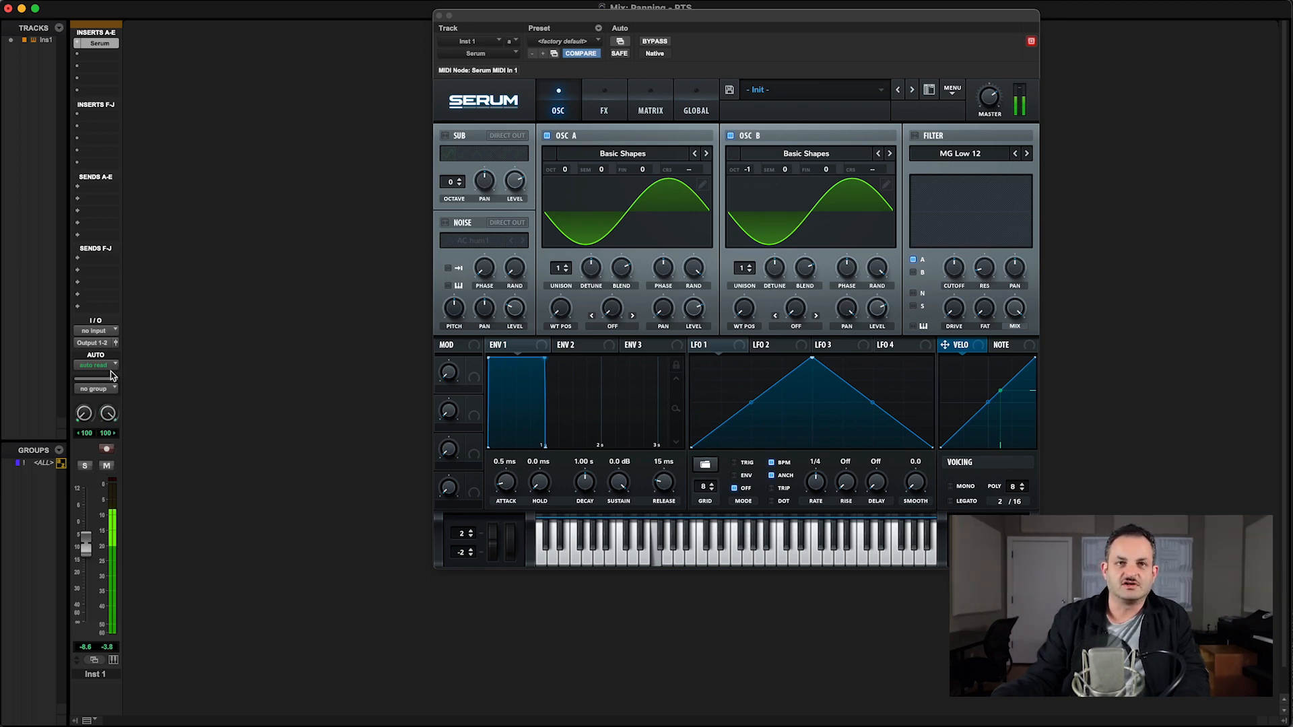
pyautogui.moveTo(102, 413); pyautogui.dragTo(104, 465)
pyautogui.moveTo(88, 415)
pyautogui.mouseDown()
pyautogui.moveTo(87, 382)
pyautogui.moveTo(108, 389)
pyautogui.moveTo(108, 411)
pyautogui.mouseUp()
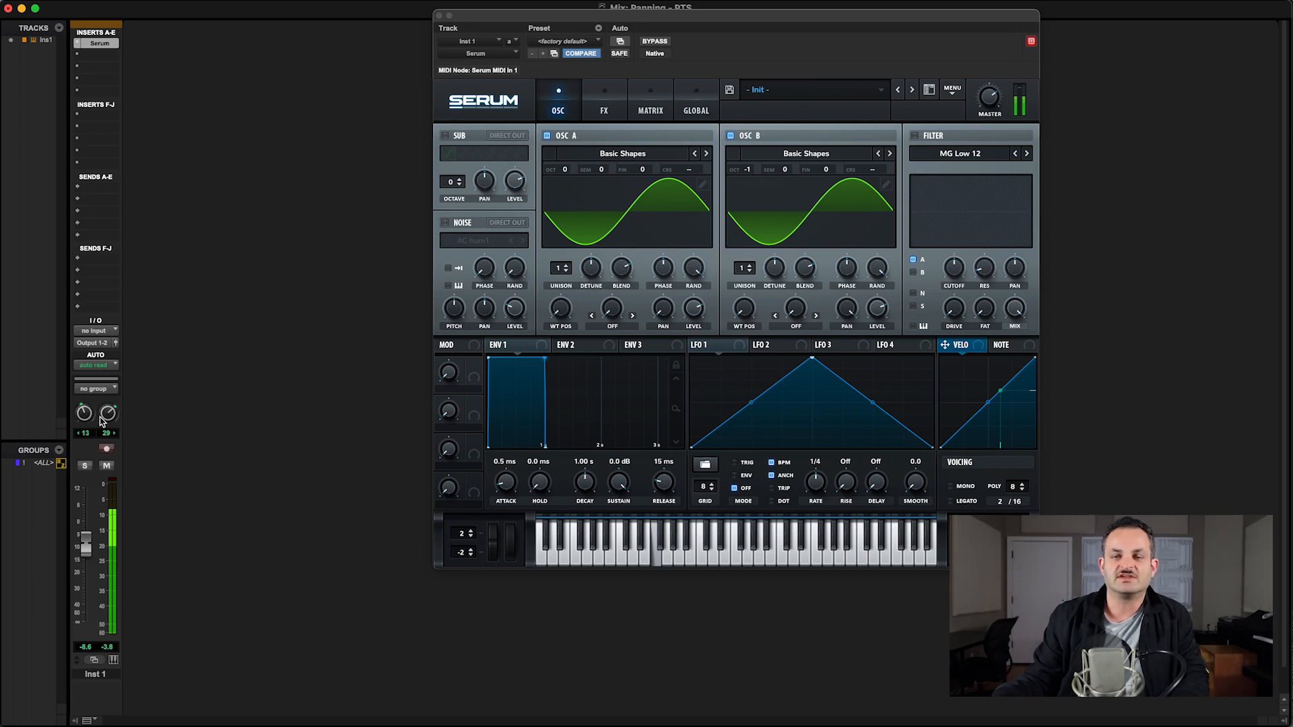
pyautogui.moveTo(89, 418); pyautogui.dragTo(89, 414)
pyautogui.moveTo(108, 423); pyautogui.dragTo(108, 419)
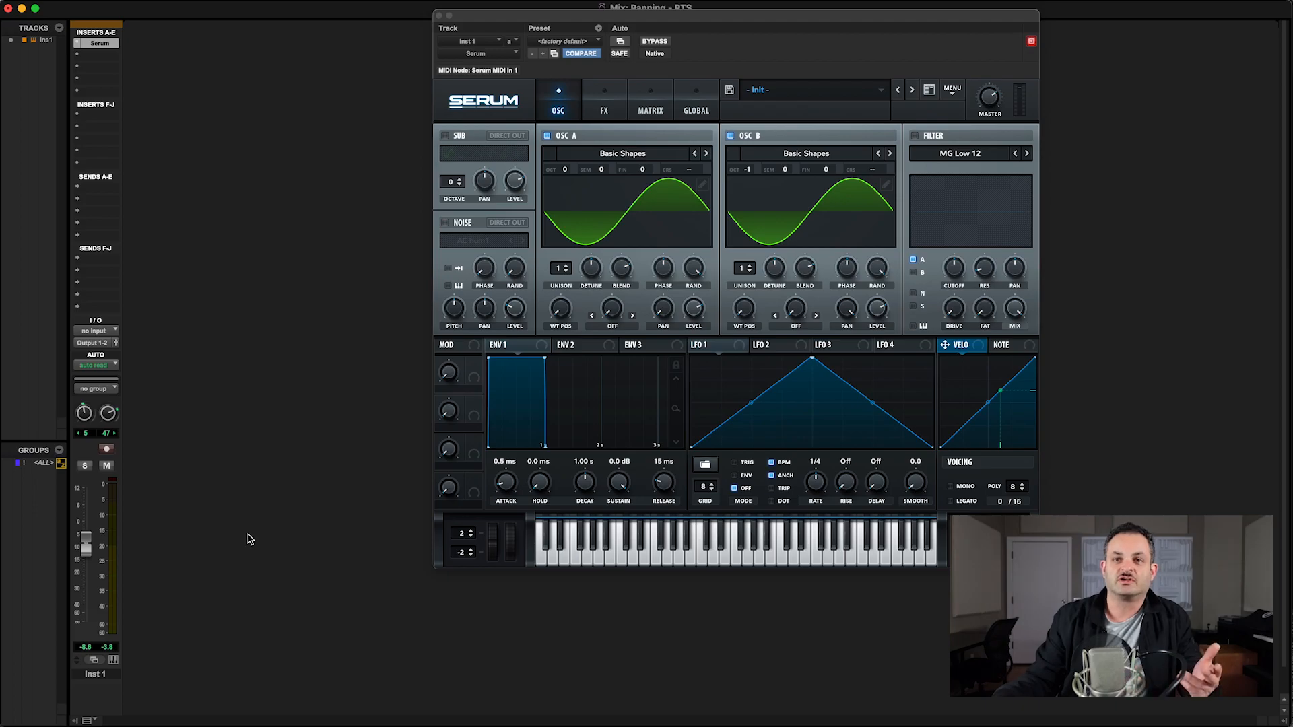
# Step: Back in Ableton, deactivate the SERUM R and SERUM L tracks
pyautogui.click(585, 508)
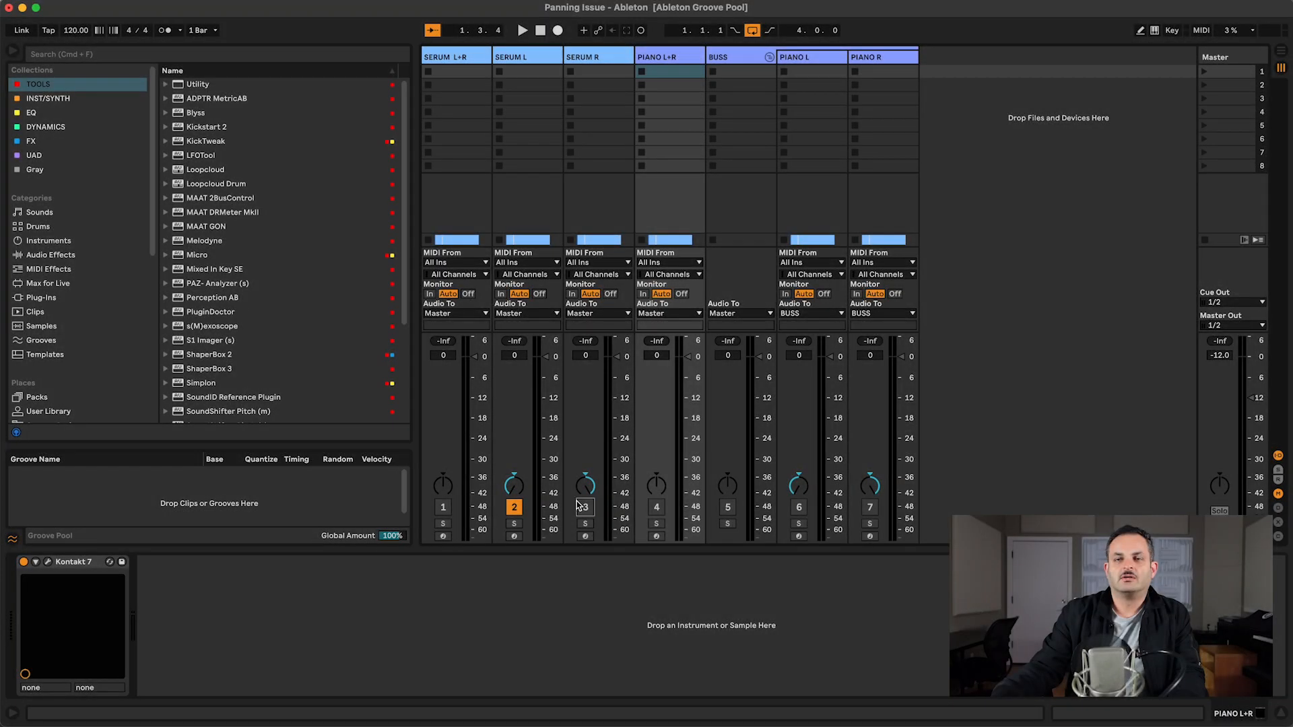
pyautogui.click(515, 509)
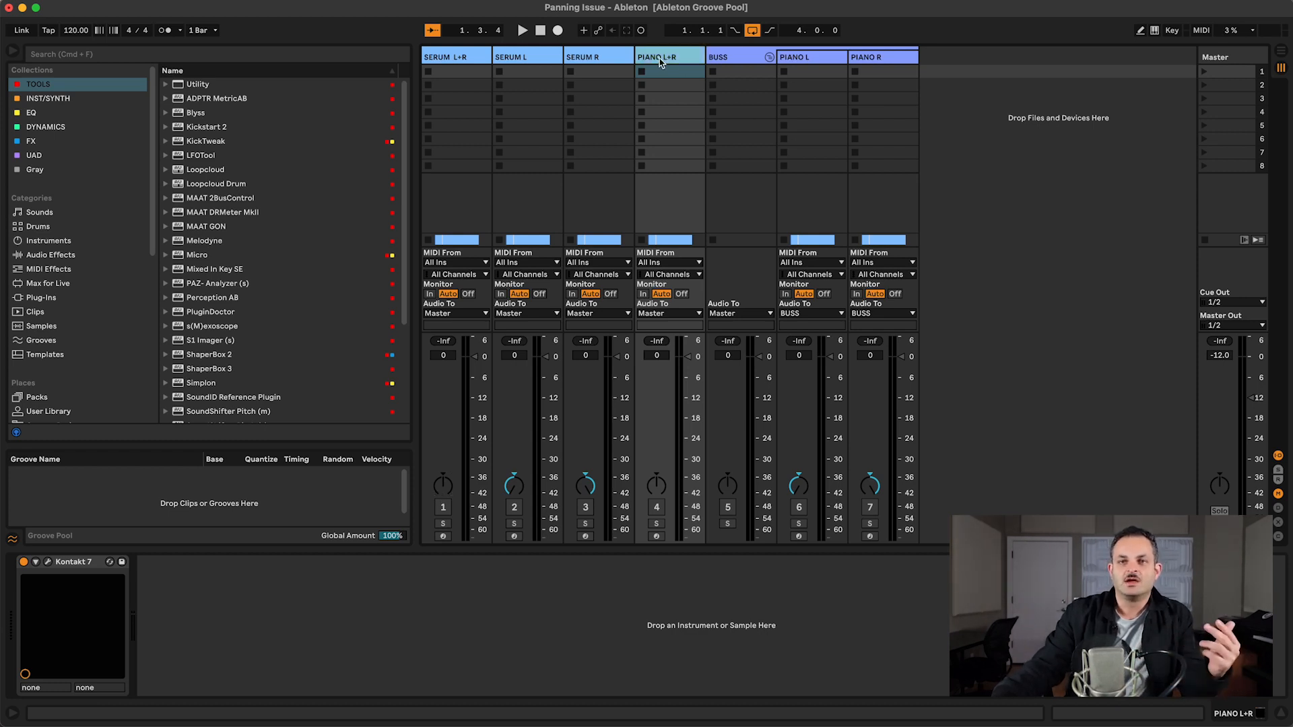
# Step: Centre the PIANO L+R track's pan
pyautogui.click(726, 57)
pyautogui.click(802, 57)
pyautogui.click(677, 59)
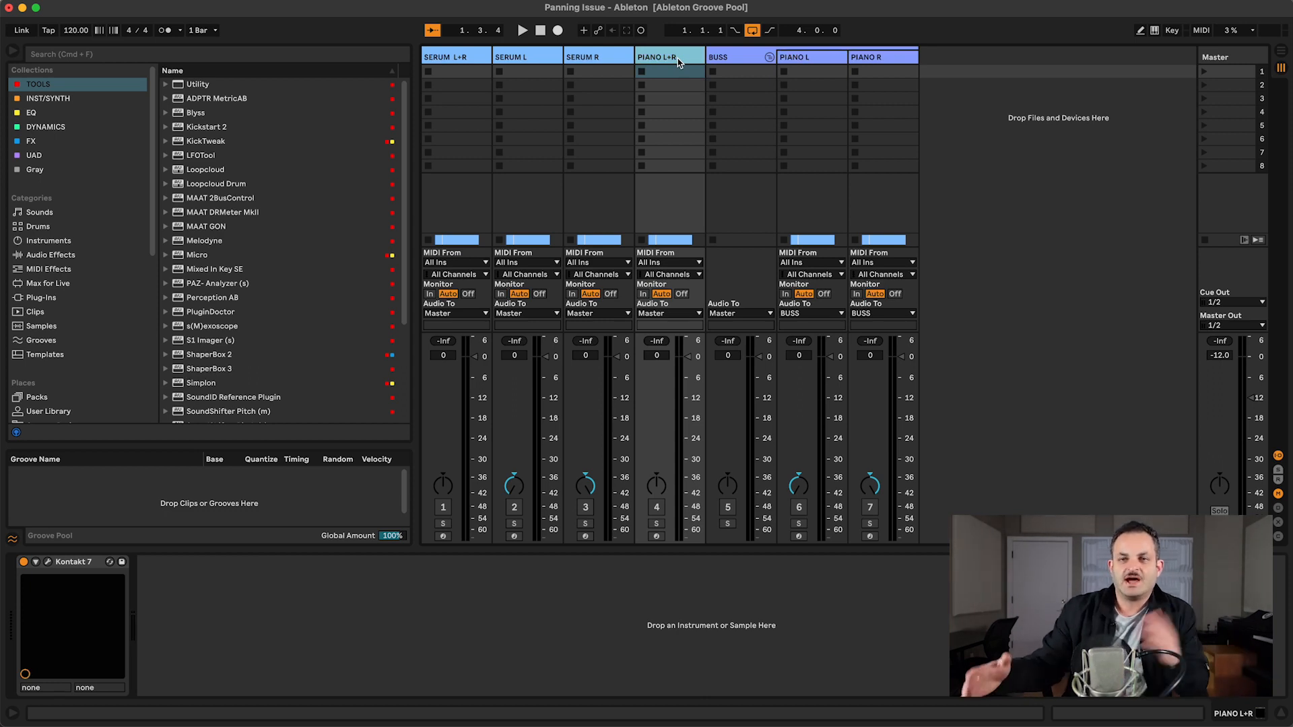
pyautogui.moveTo(656, 484)
pyautogui.mouseDown()
pyautogui.moveTo(657, 508)
pyautogui.moveTo(658, 495)
pyautogui.mouseUp()
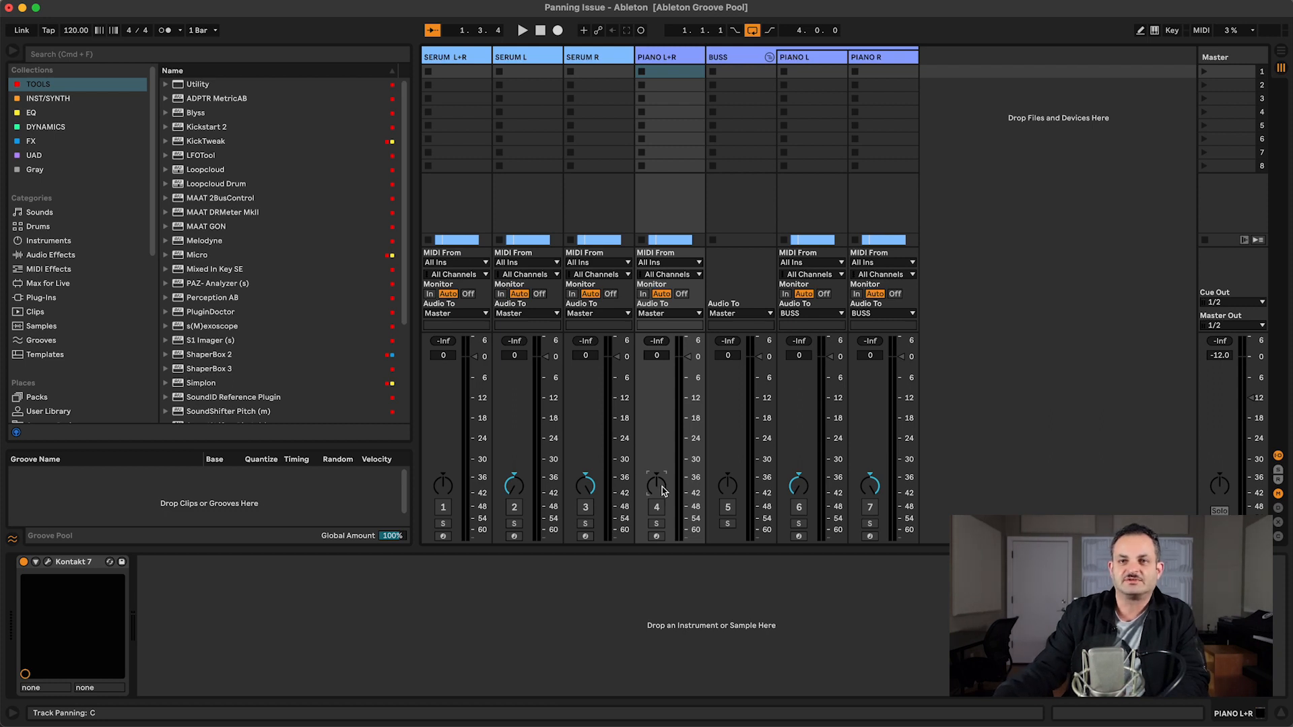
# Step: Start playback and activate the PIANO L+R track
pyautogui.click(723, 68)
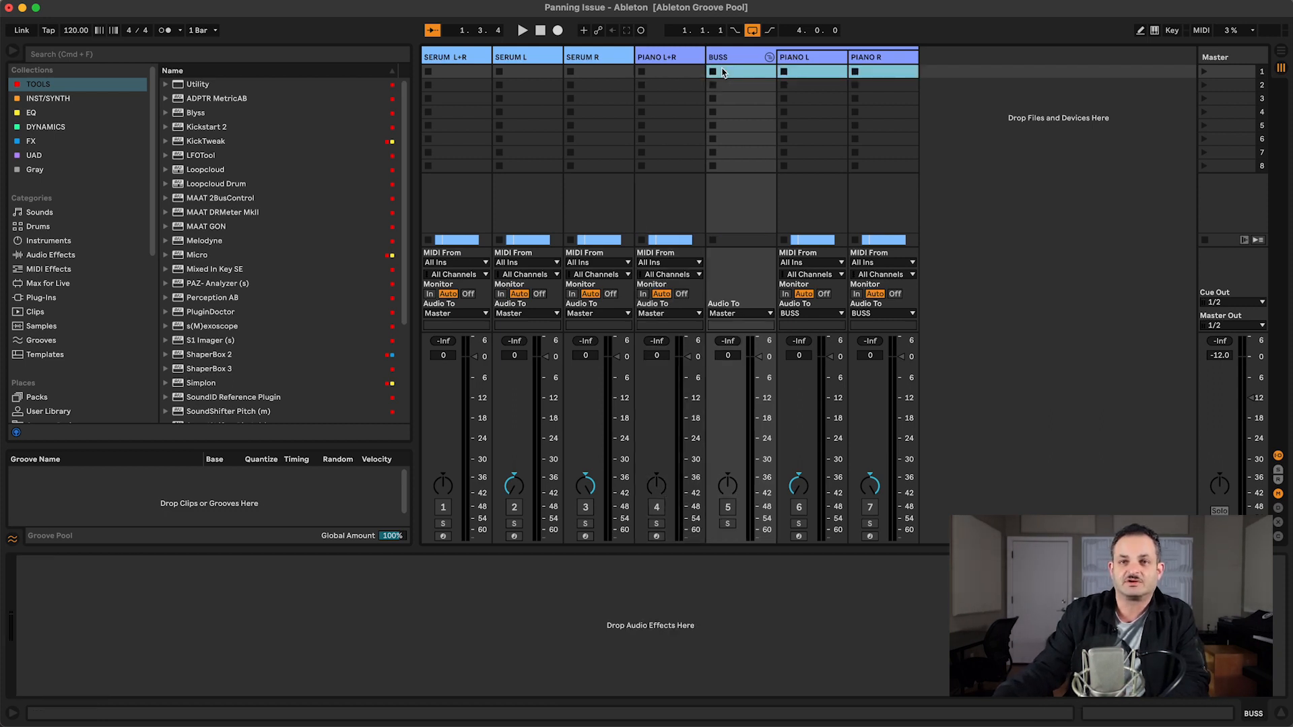
pyautogui.click(721, 60)
pyautogui.click(668, 69)
pyautogui.press('space')
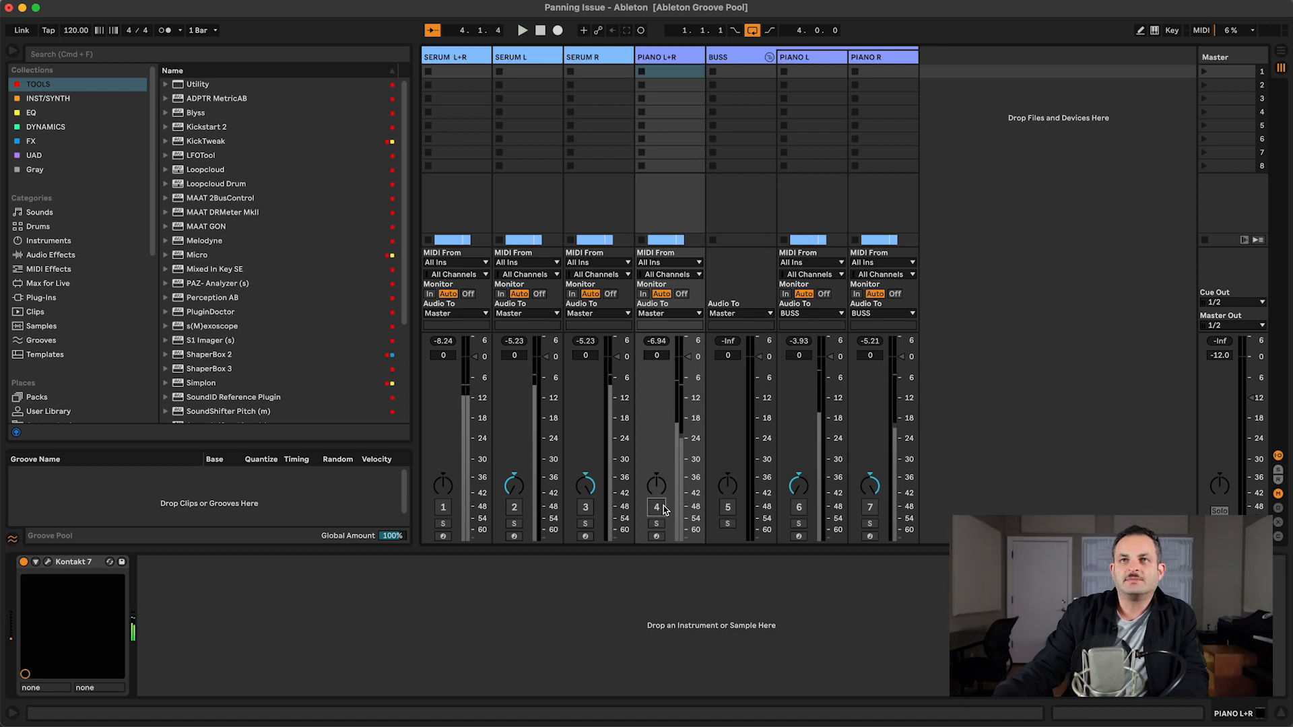
pyautogui.click(657, 506)
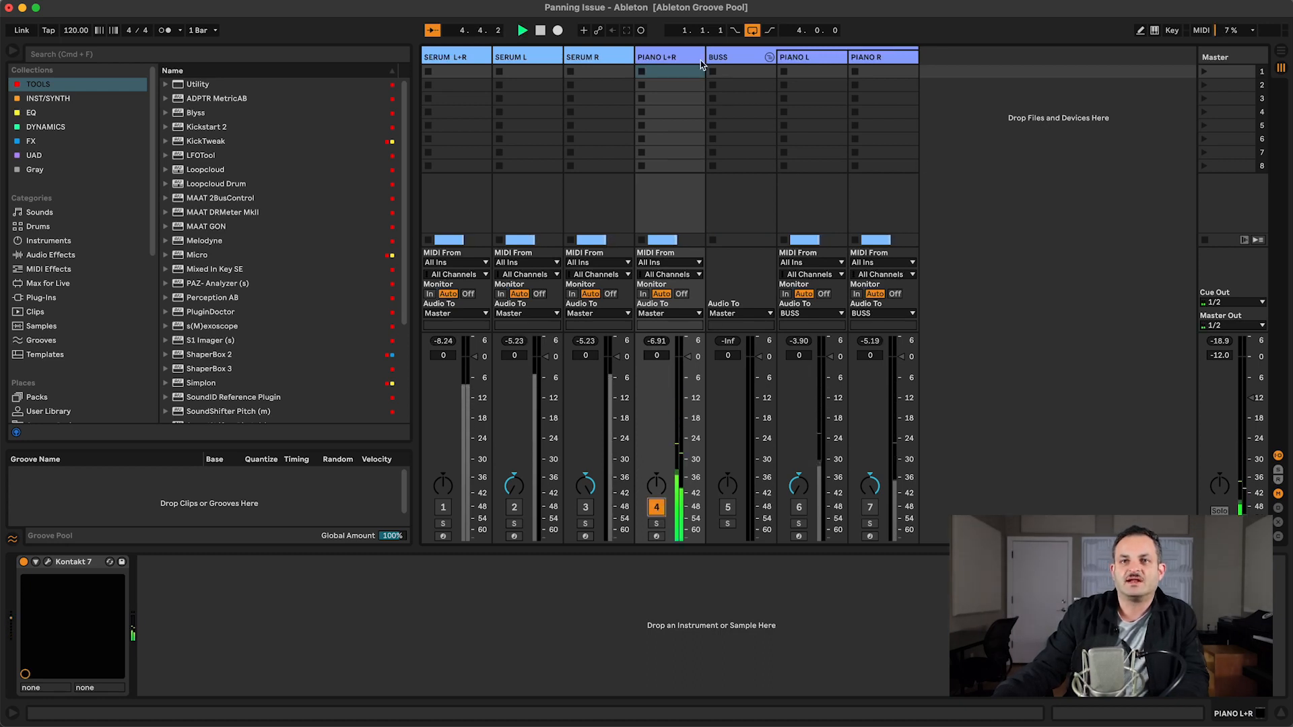
# Step: Open and close the Kontakt instrument window on the PIANO L+R track
pyautogui.click(48, 562)
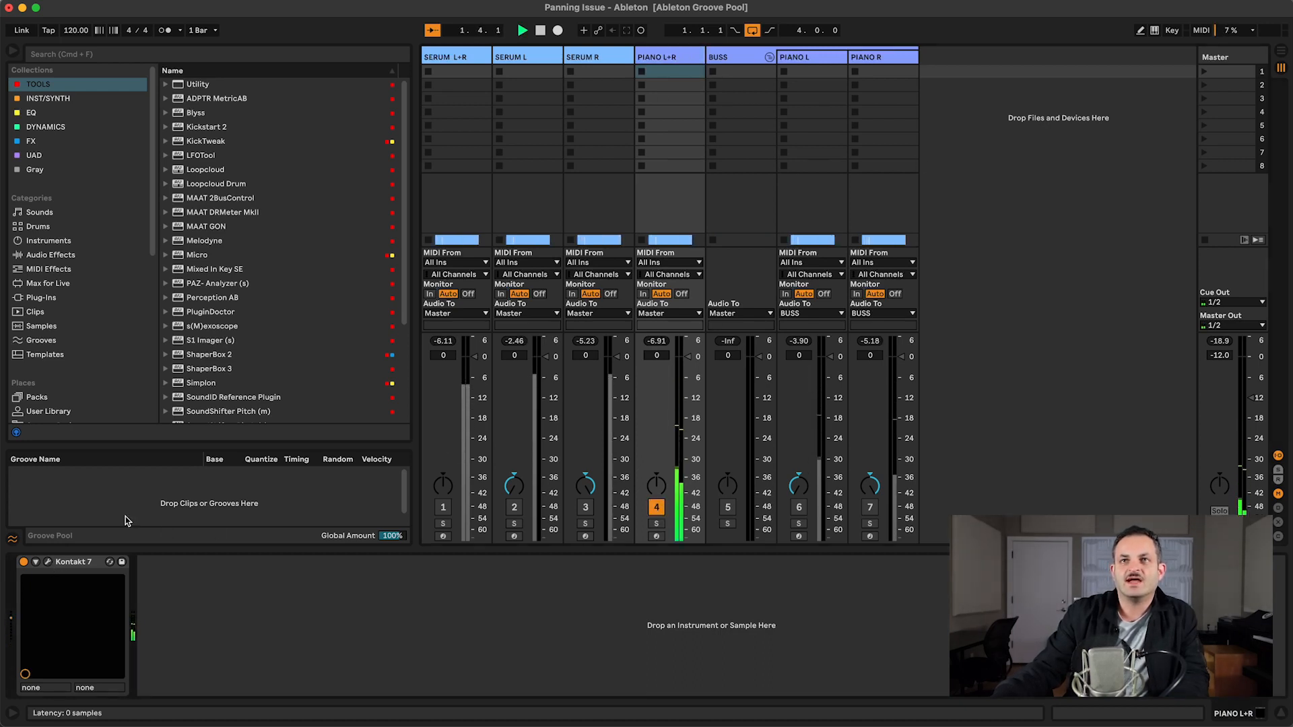
pyautogui.moveTo(772, 128); pyautogui.dragTo(833, 65)
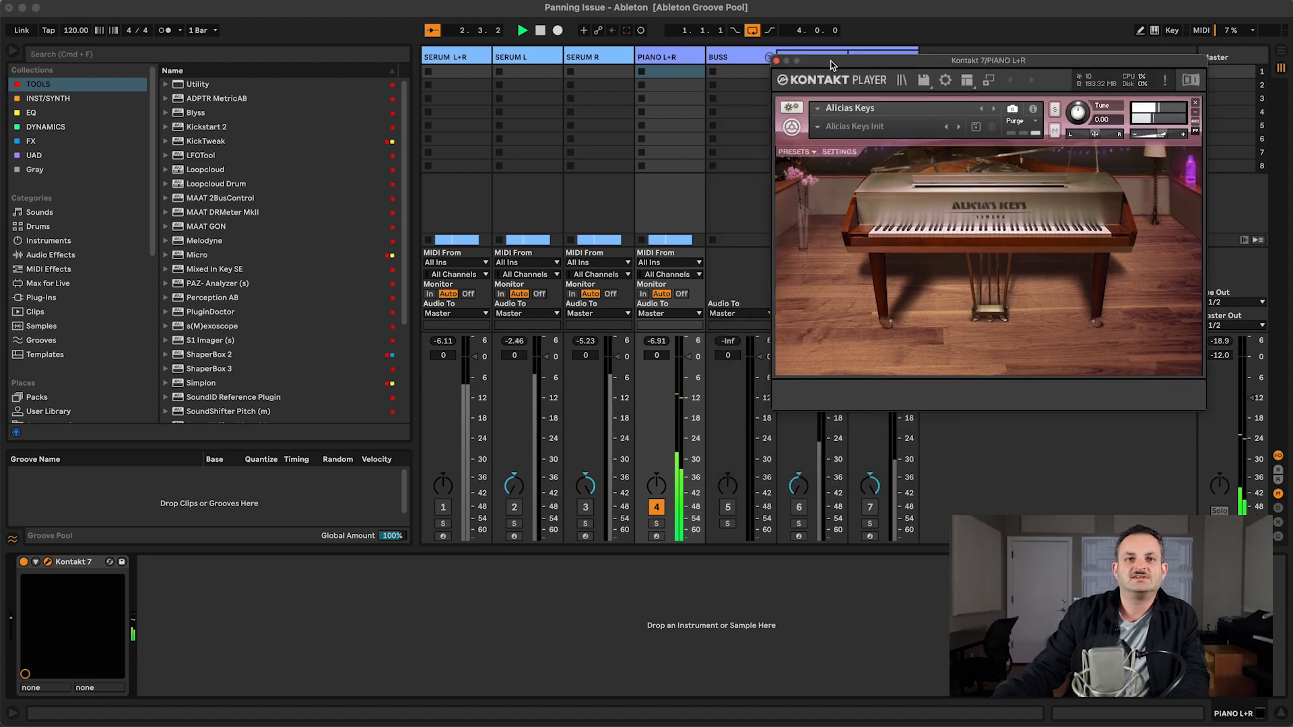
pyautogui.click(777, 60)
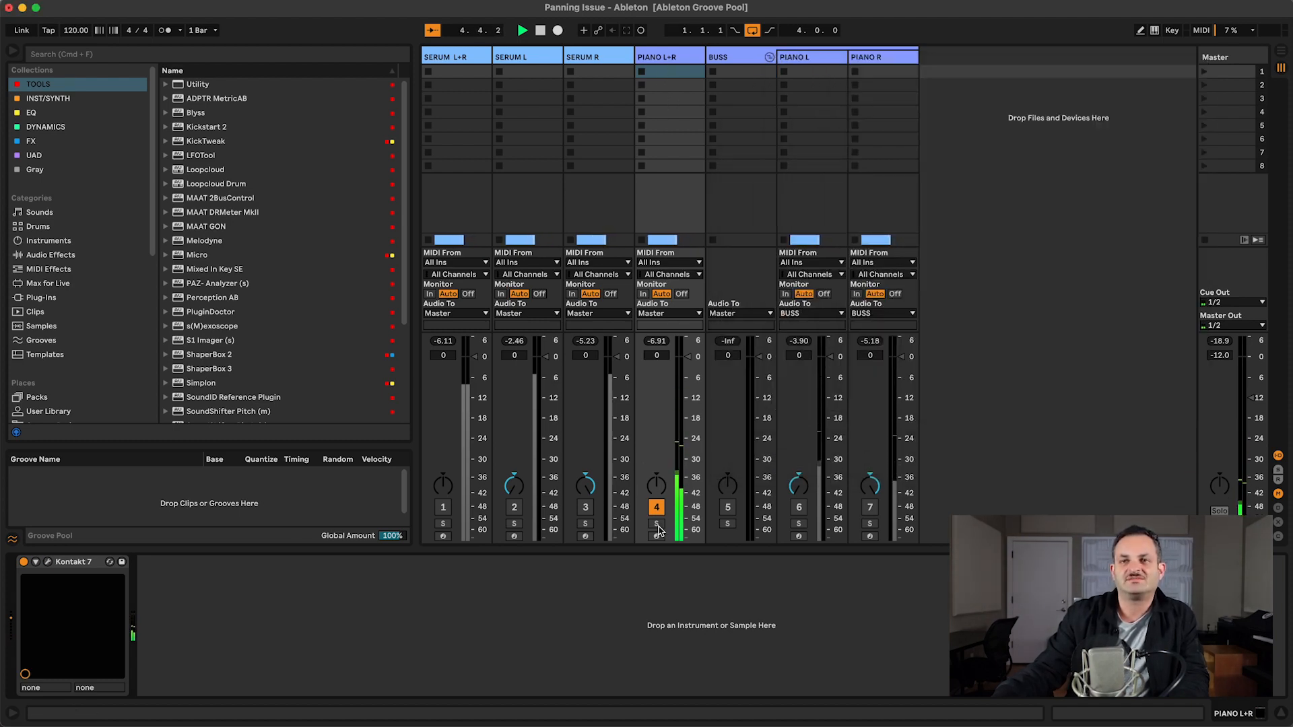
# Step: Pan the PIANO L+R track to about 31L, then reset its pan to centre
pyautogui.moveTo(658, 498)
pyautogui.mouseDown()
pyautogui.moveTo(658, 522)
pyautogui.moveTo(656, 492)
pyautogui.mouseUp()
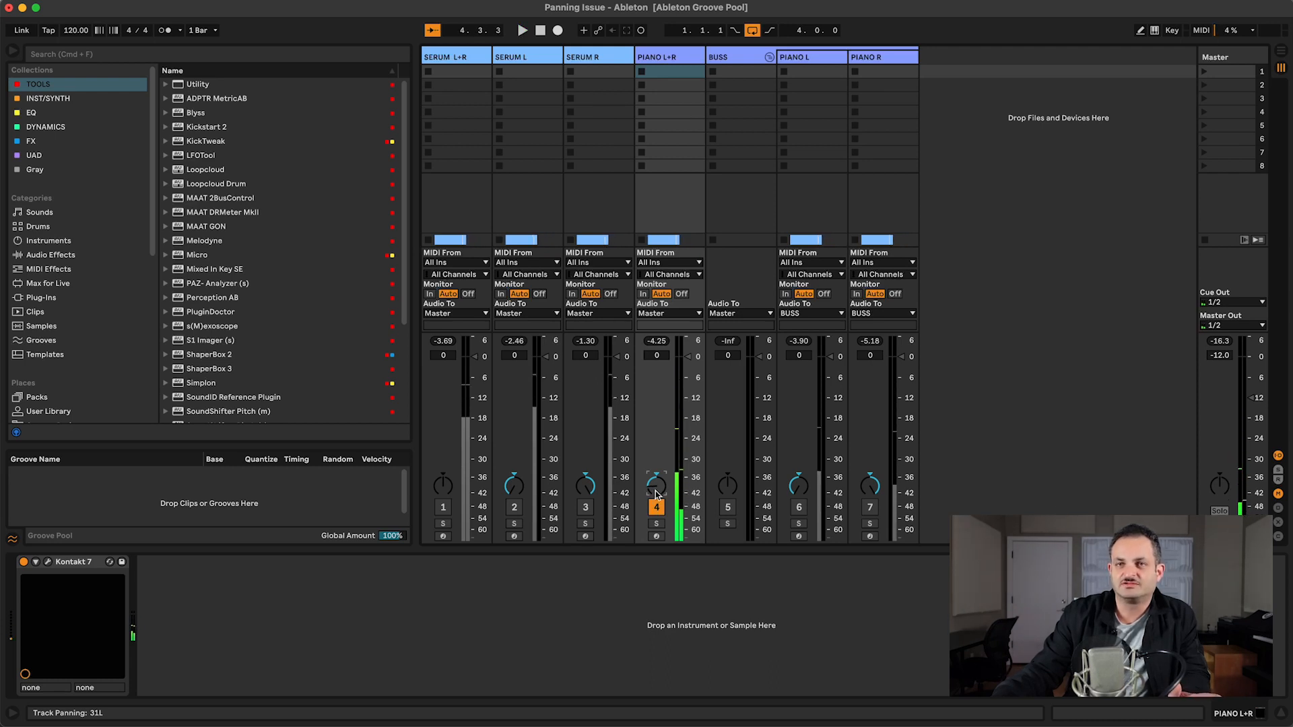
pyautogui.press('Delete')
# Step: Activate the SERUM L+R track, deactivate PIANO L+R, and restart playback
pyautogui.click(443, 506)
pyautogui.click(656, 506)
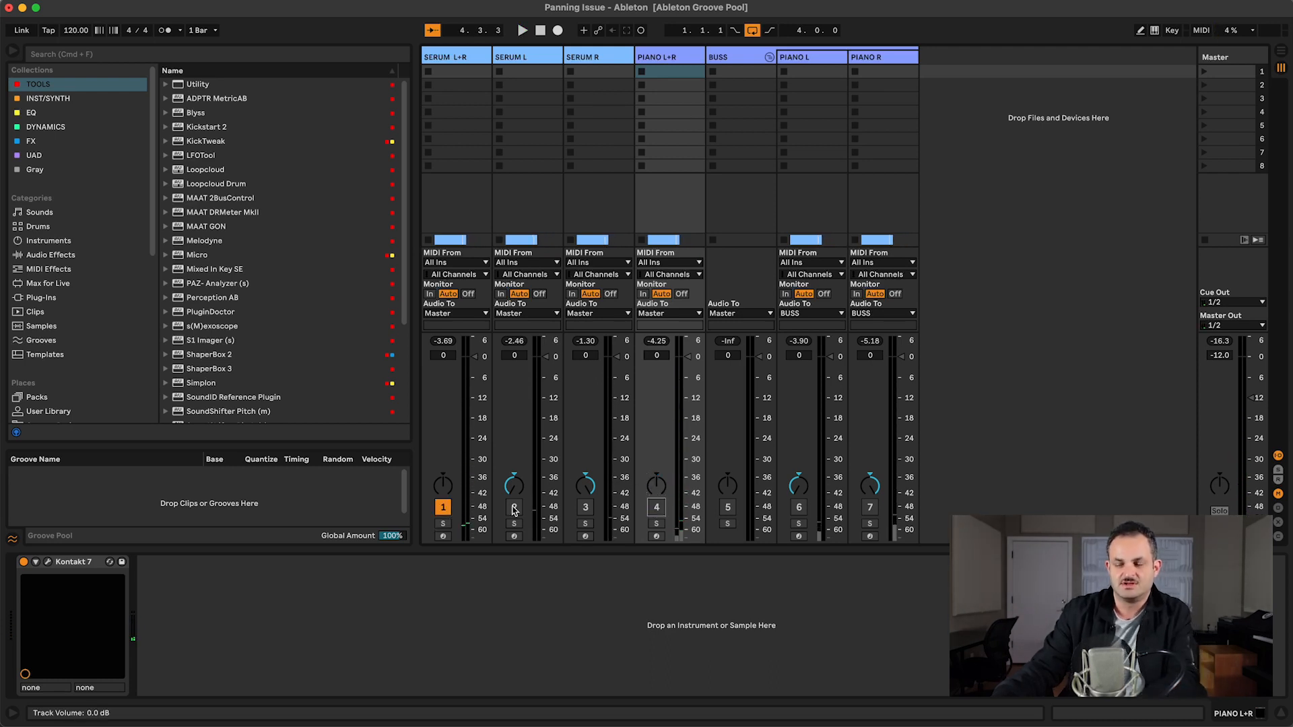
pyautogui.press('space')
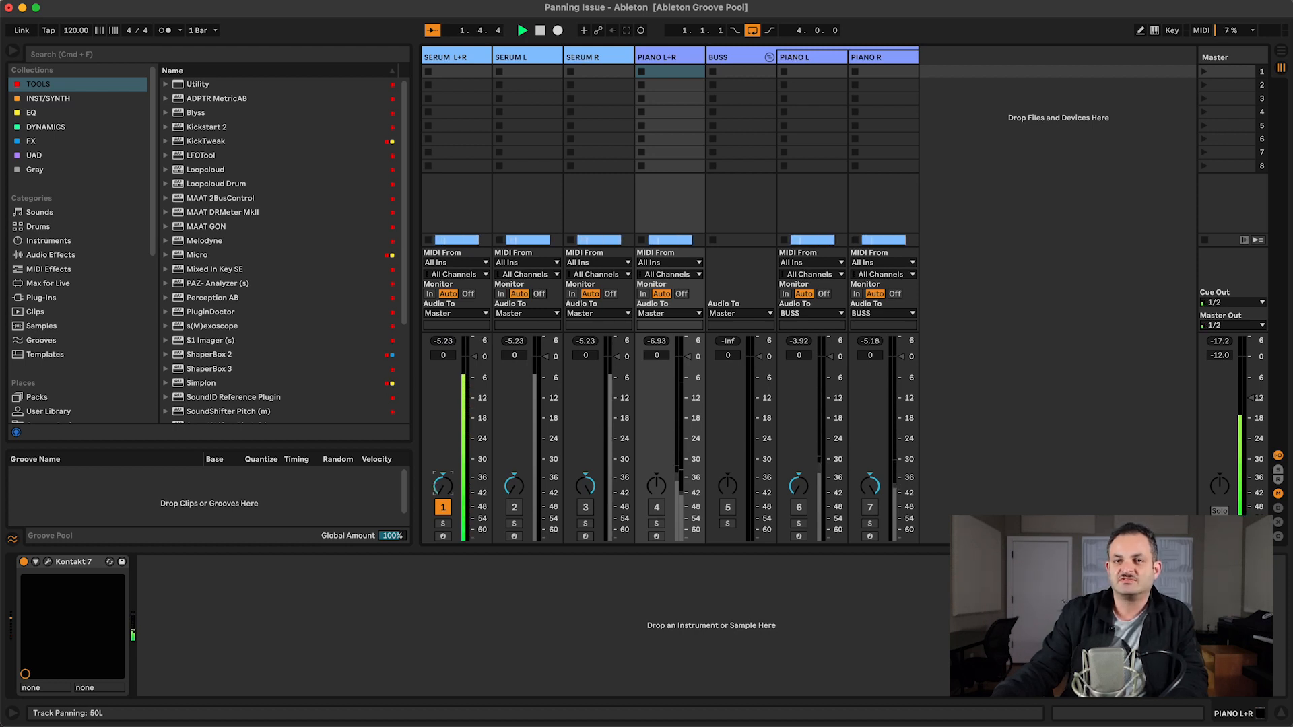
# Step: Pan the SERUM L+R track to about 32R, reset its pan to centre, and stop playback
pyautogui.moveTo(441, 490); pyautogui.dragTo(441, 435)
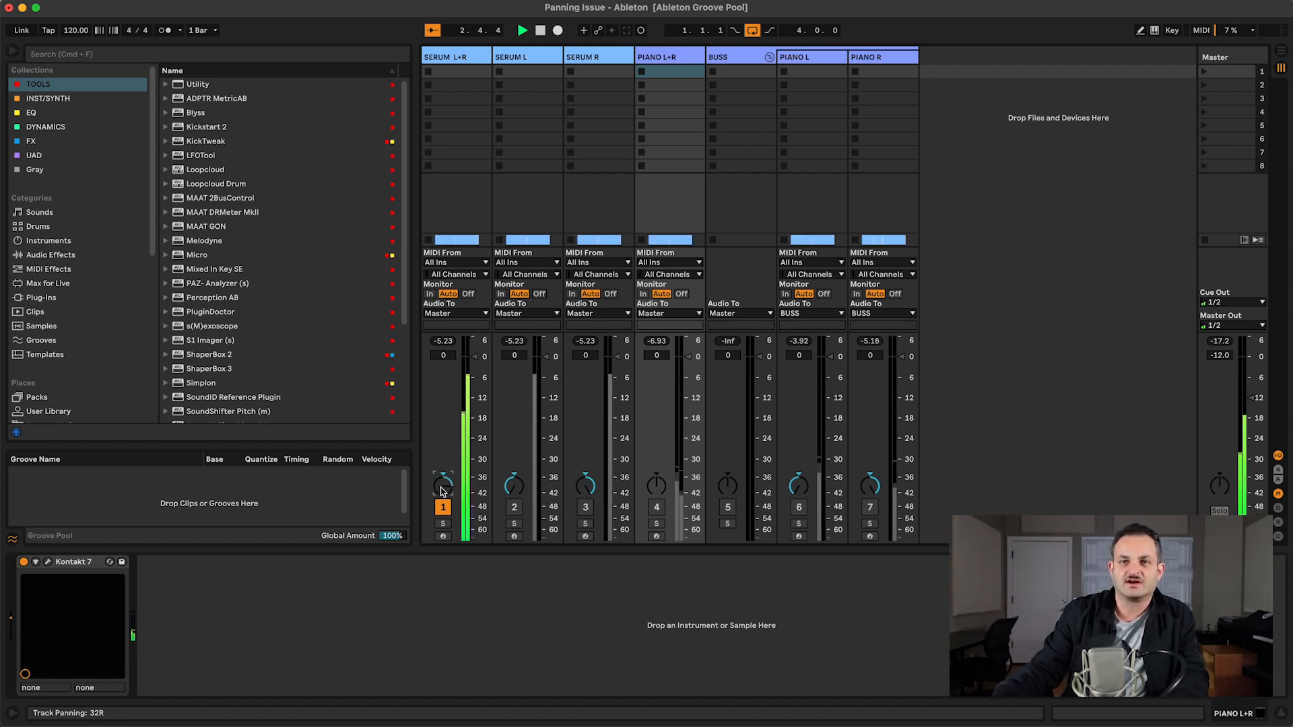
pyautogui.doubleClick(441, 491)
pyautogui.press('space')
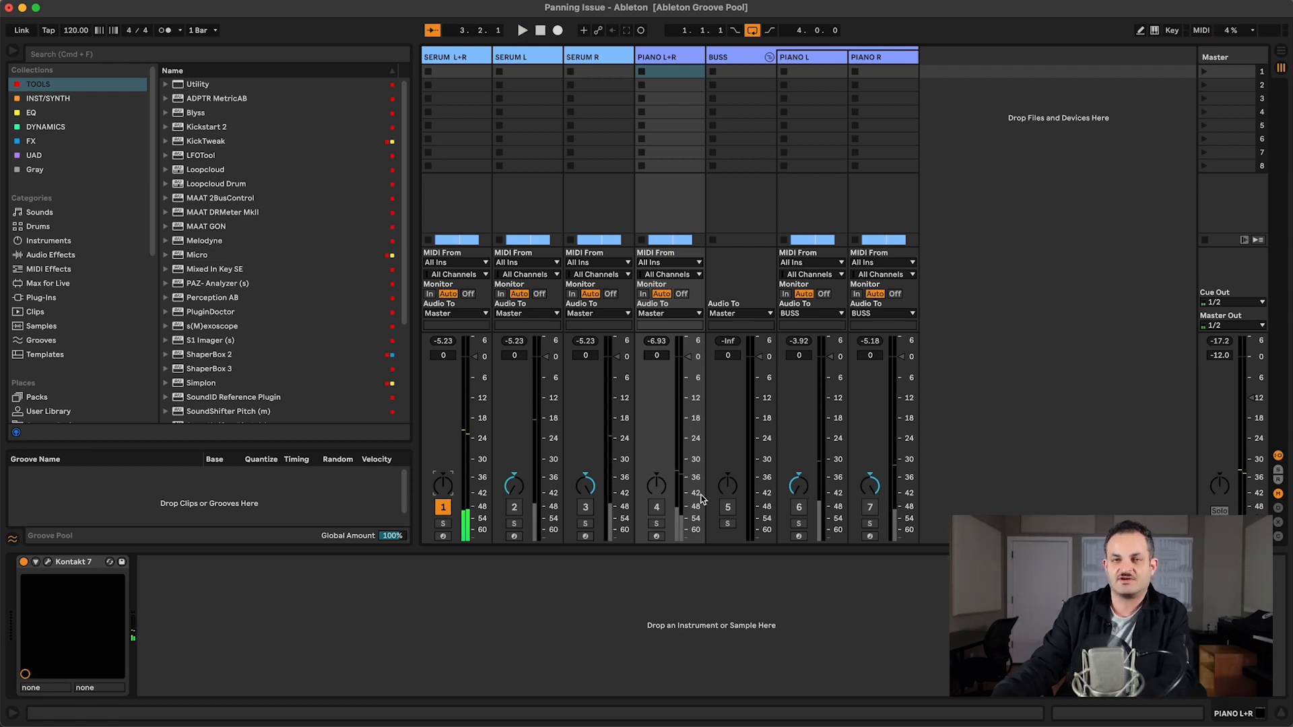
# Step: Switch the active tracks to BUSS, PIANO L and PIANO R by toggling their track activators
pyautogui.click(655, 509)
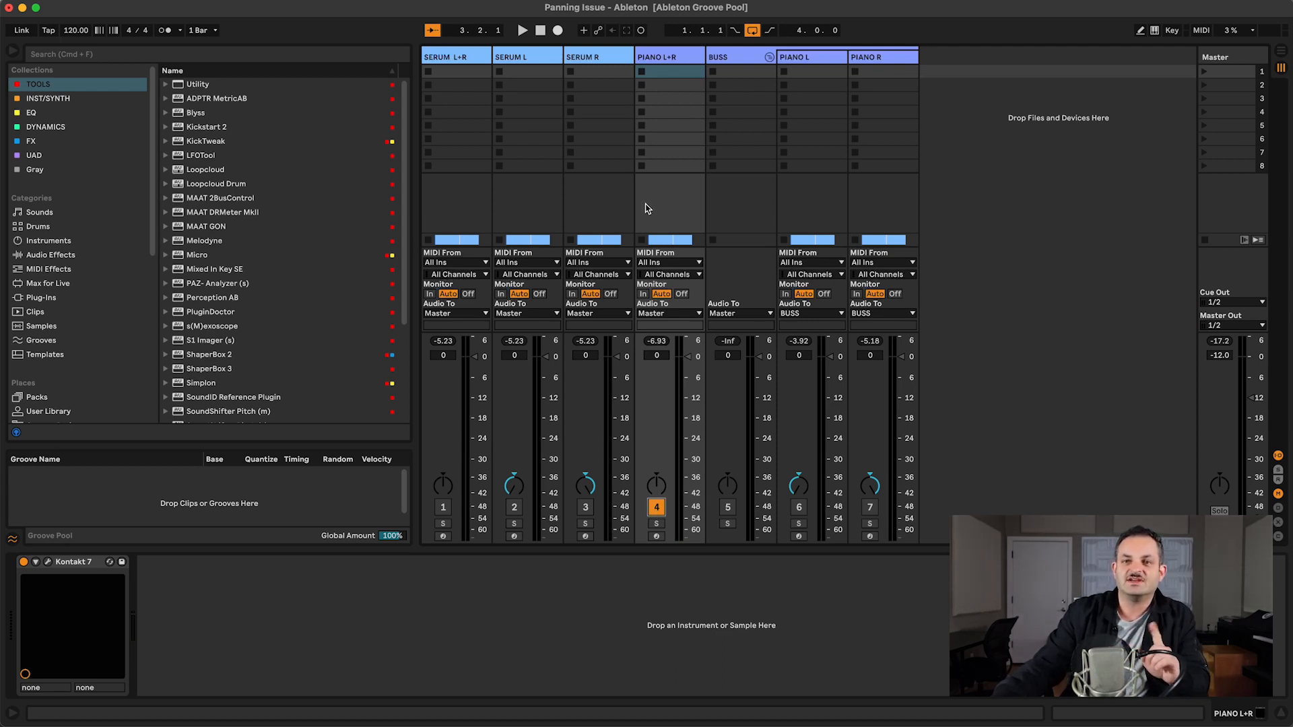
pyautogui.press('Right')
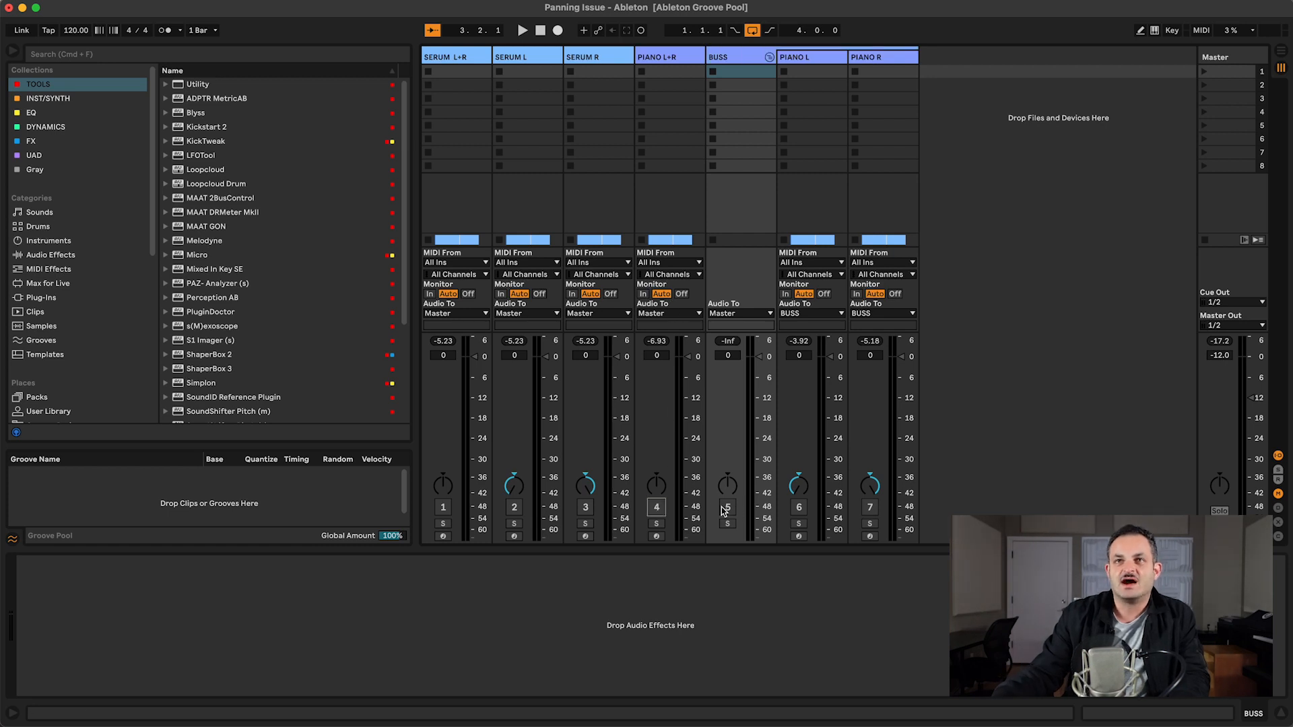
pyautogui.click(726, 508)
pyautogui.click(798, 507)
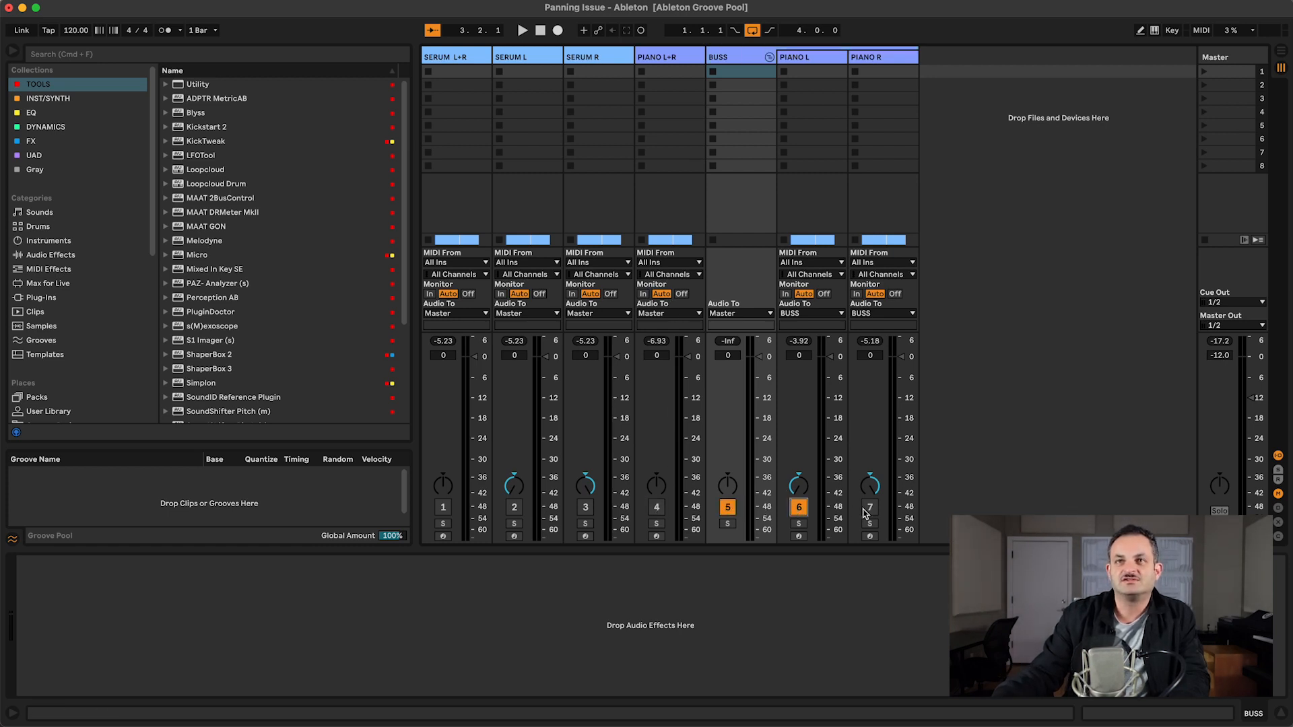
pyautogui.click(870, 508)
# Step: Inspect the Utility device's input channel setting on the PIANO L and PIANO R tracks
pyautogui.click(799, 61)
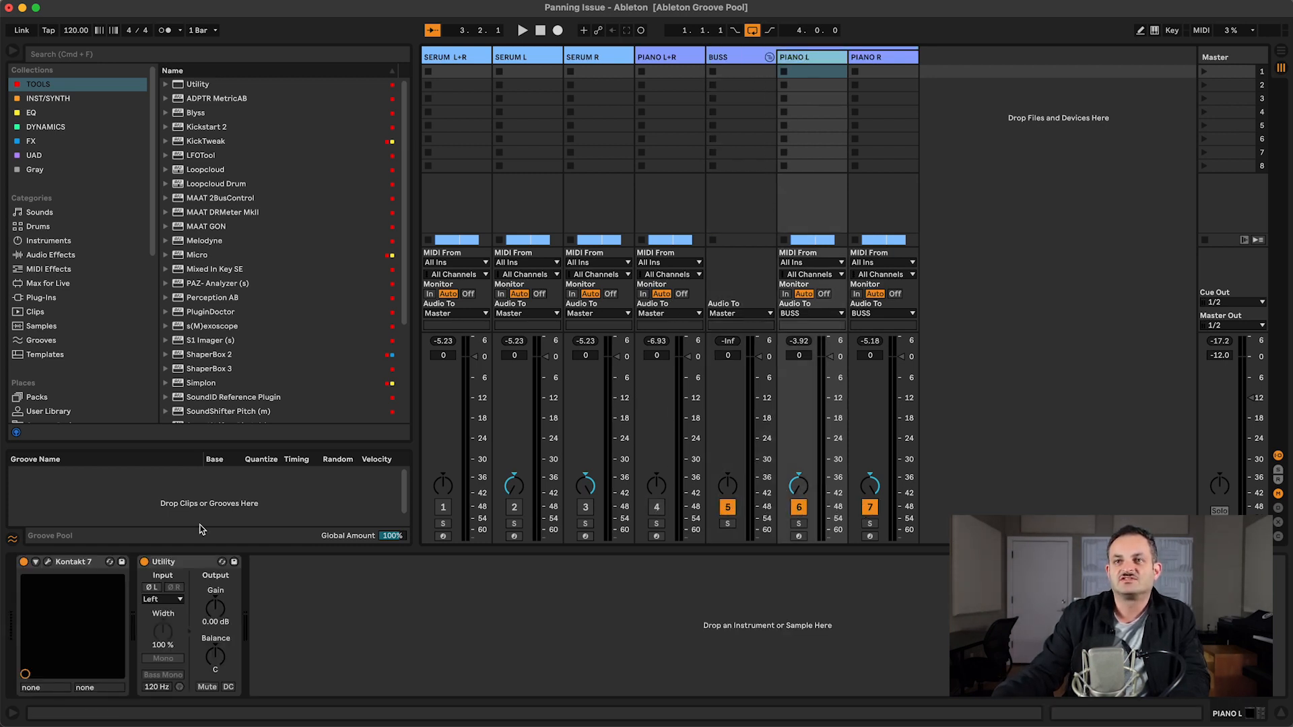
pyautogui.click(152, 600)
pyautogui.click(159, 611)
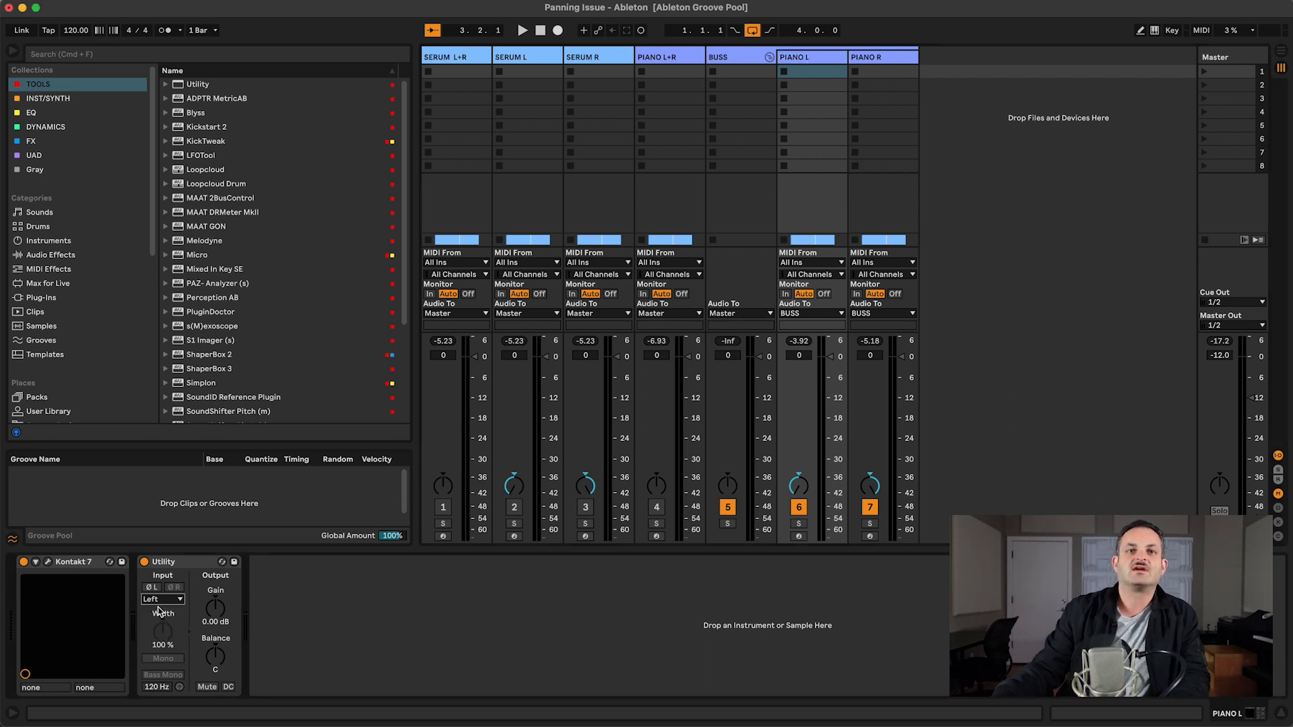
pyautogui.click(168, 566)
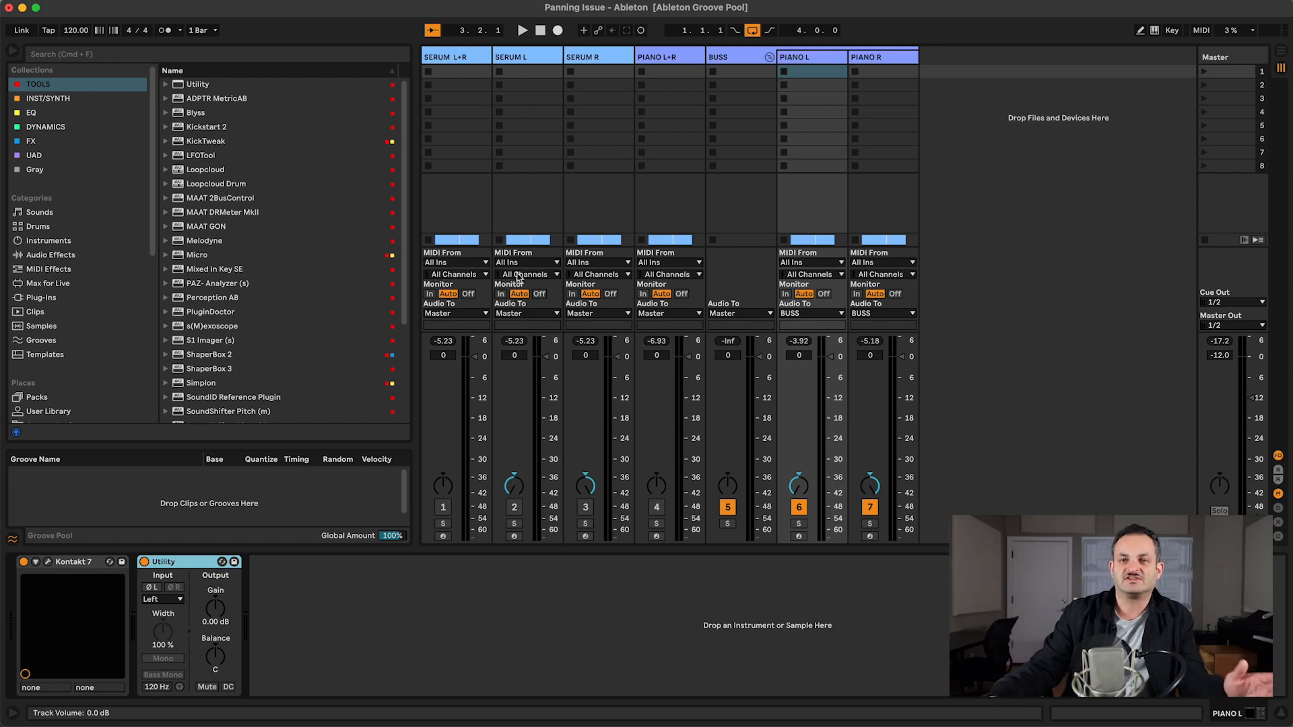
pyautogui.click(865, 57)
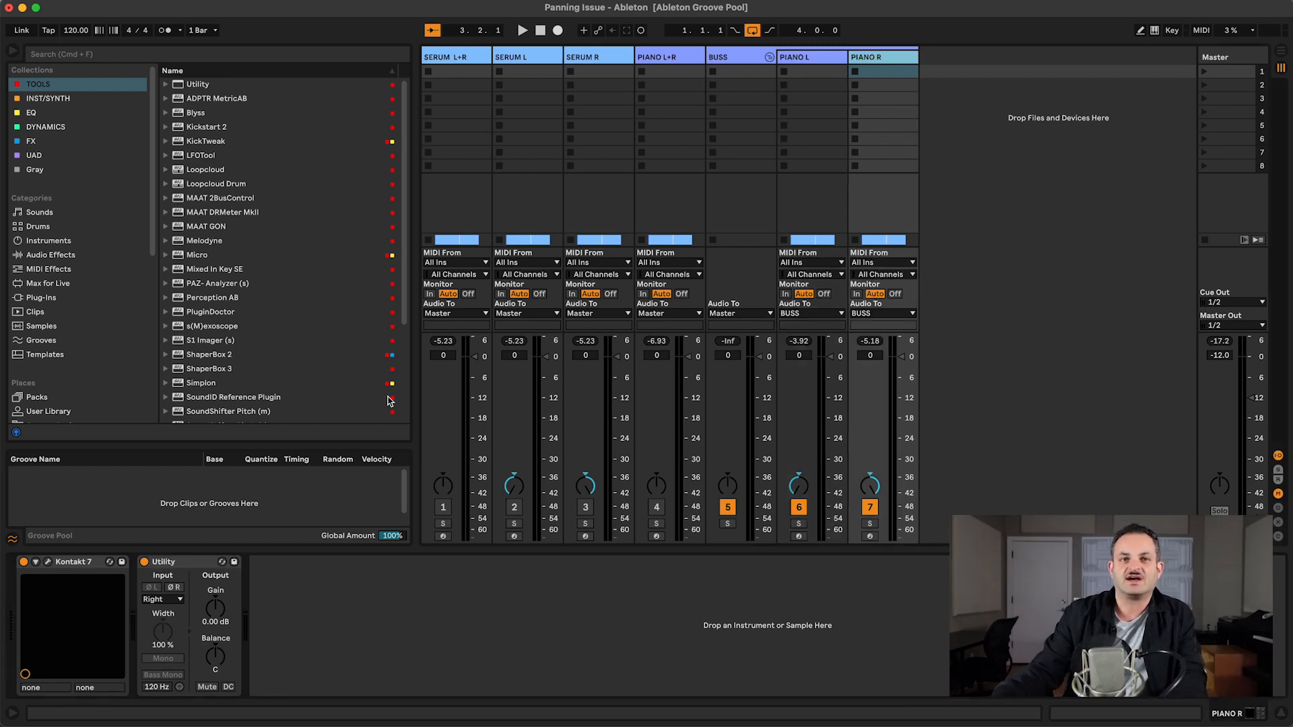
pyautogui.click(172, 601)
pyautogui.click(359, 606)
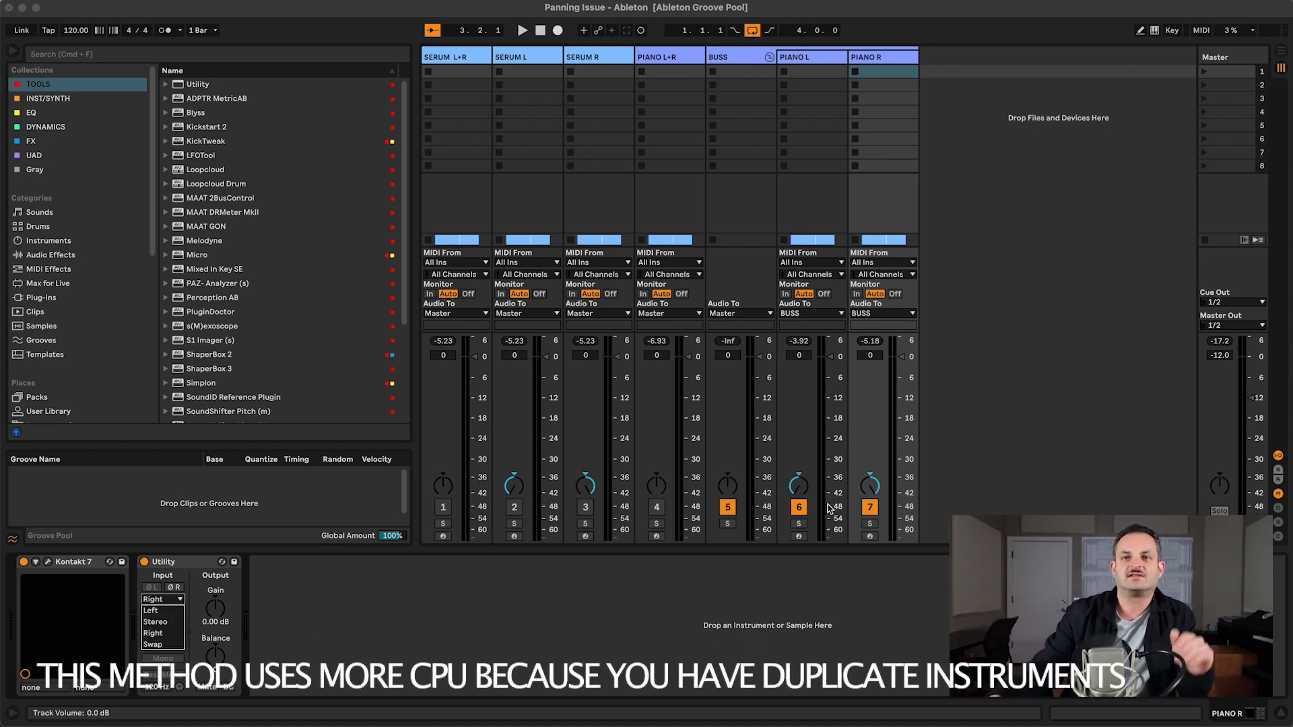
# Step: Start playback, nudge the BUSS track's pan, then reset it to centre
pyautogui.press('space')
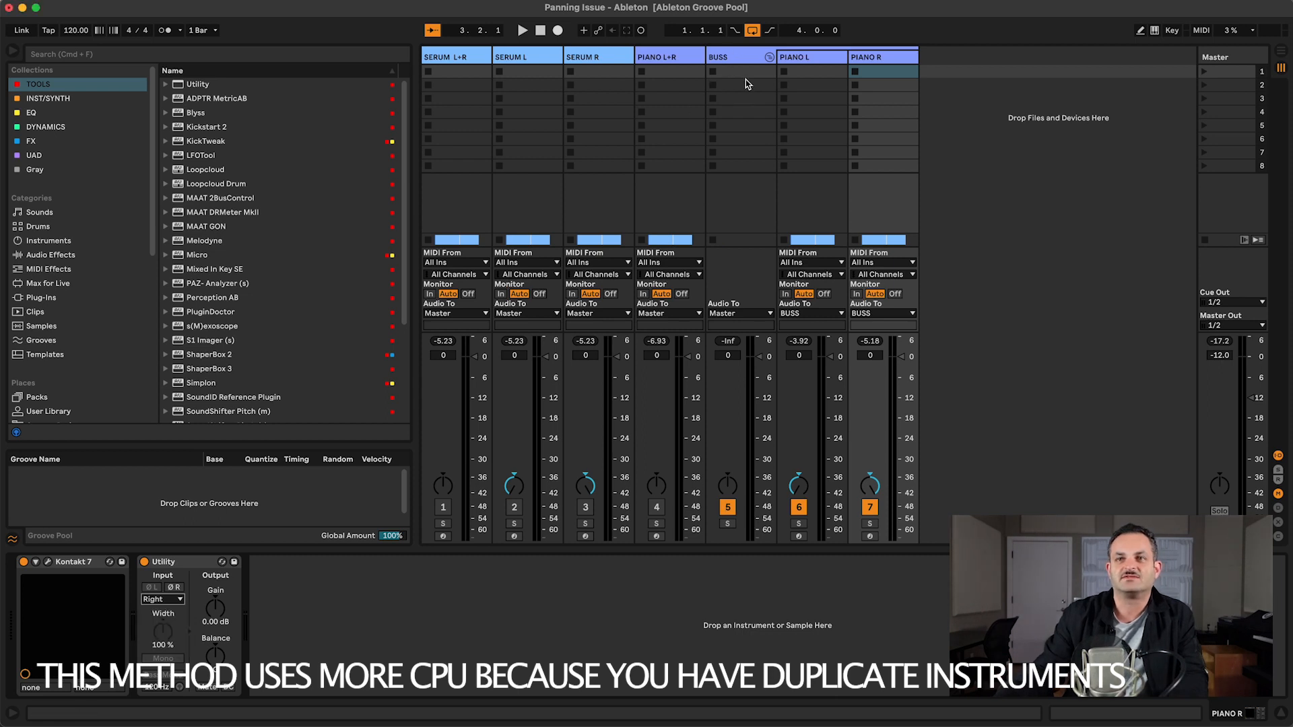
pyautogui.click(746, 78)
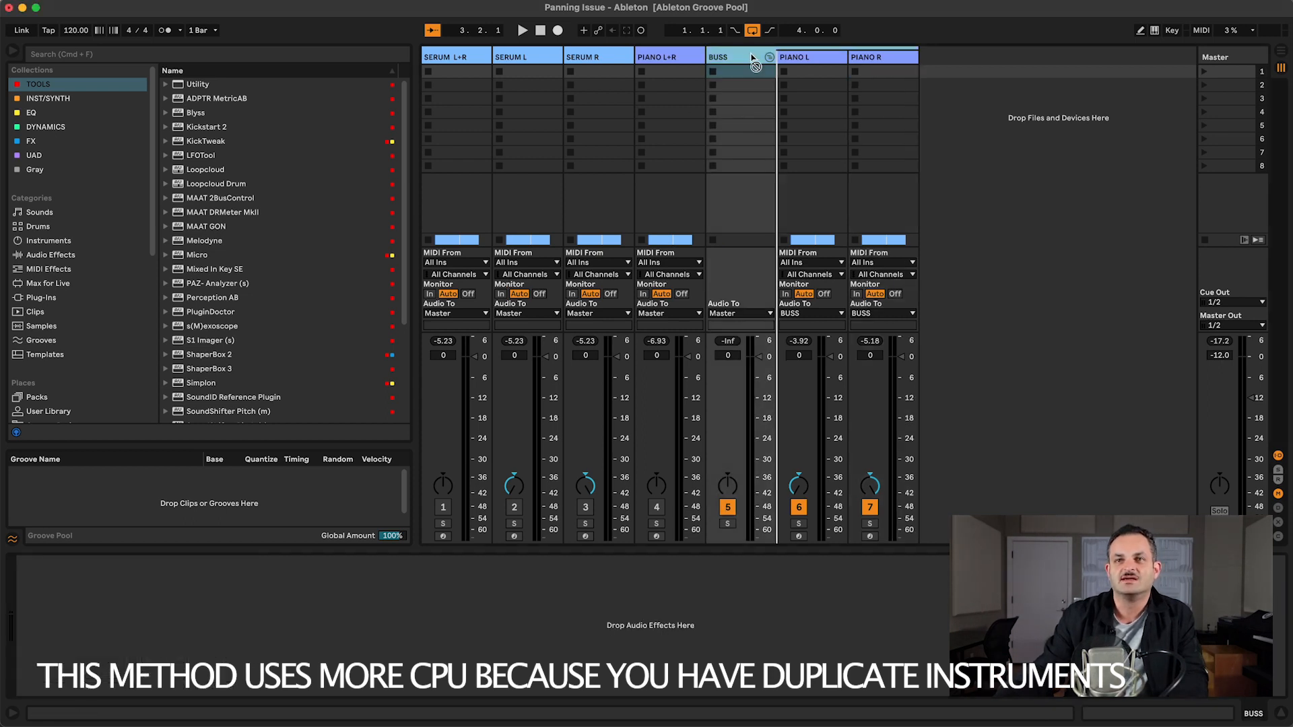
pyautogui.moveTo(728, 485)
pyautogui.mouseDown()
pyautogui.moveTo(727, 519)
pyautogui.moveTo(732, 496)
pyautogui.mouseUp()
pyautogui.doubleClick(731, 490)
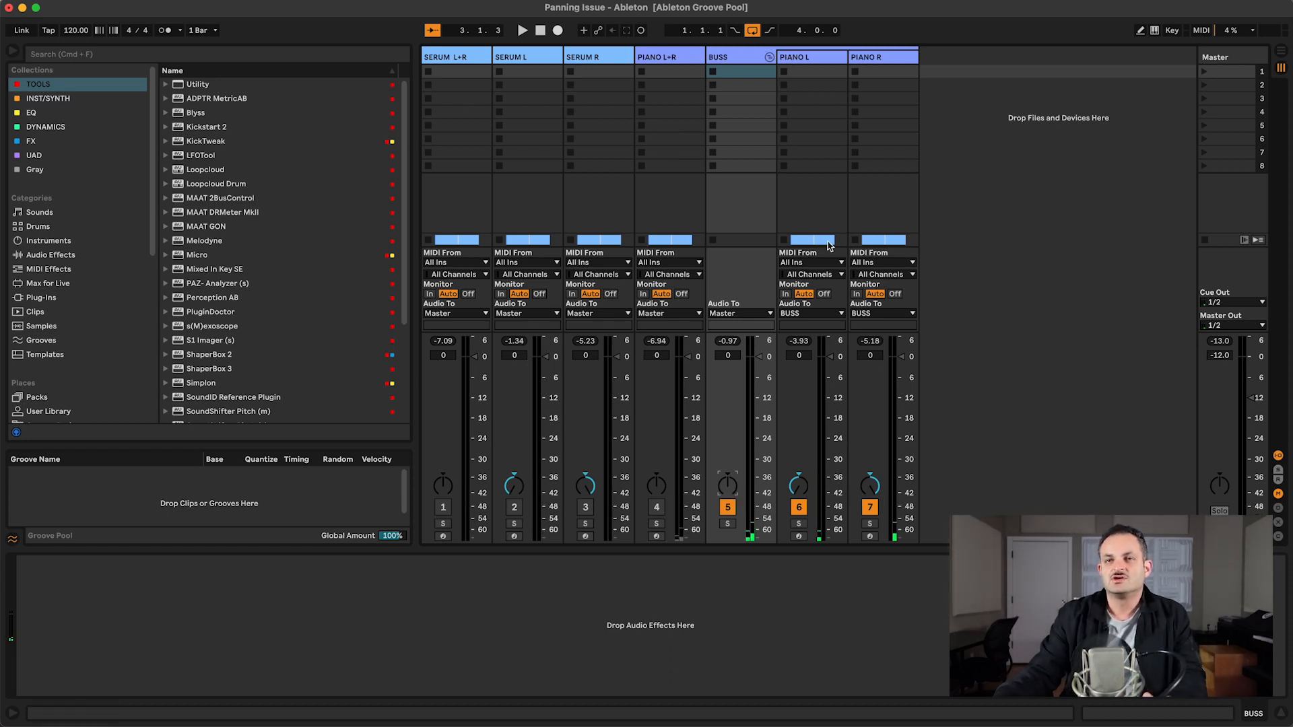
# Step: Ungroup the BUSS group track, restart playback, and pan the PIANO L track
pyautogui.click(811, 61)
pyautogui.rightClick(728, 57)
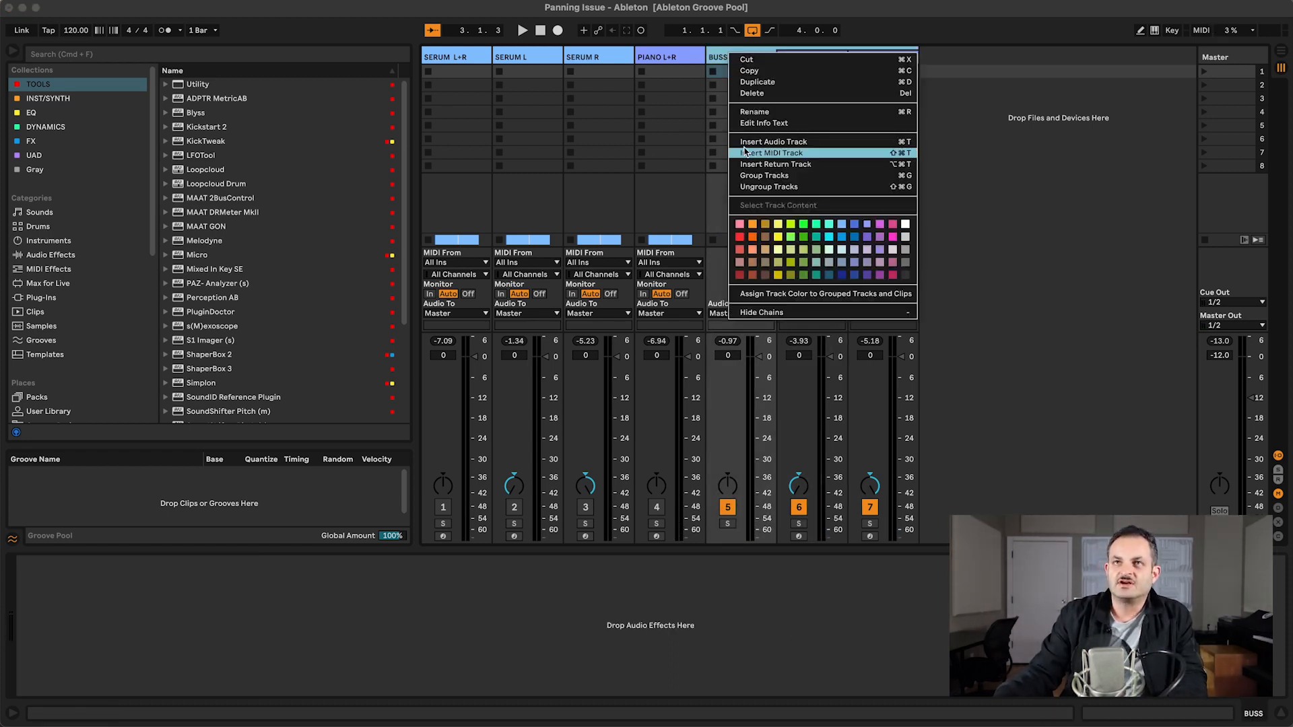
pyautogui.click(746, 190)
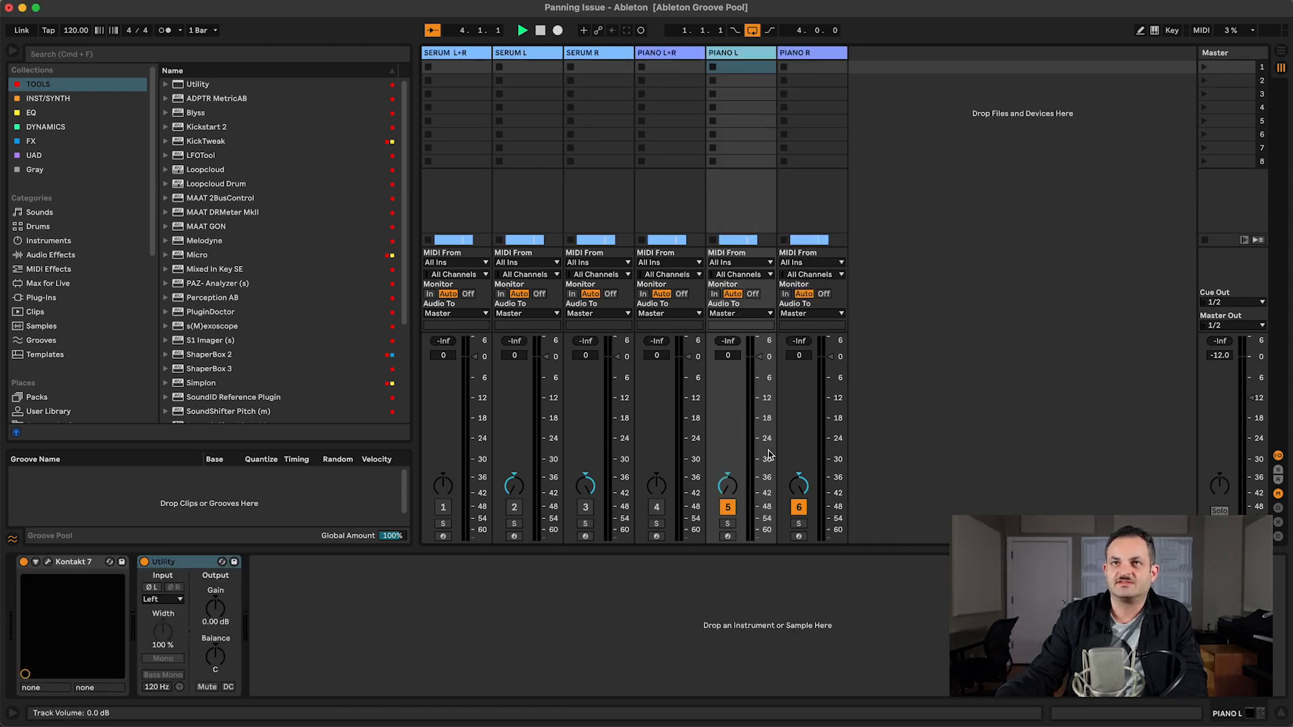
pyautogui.press('space')
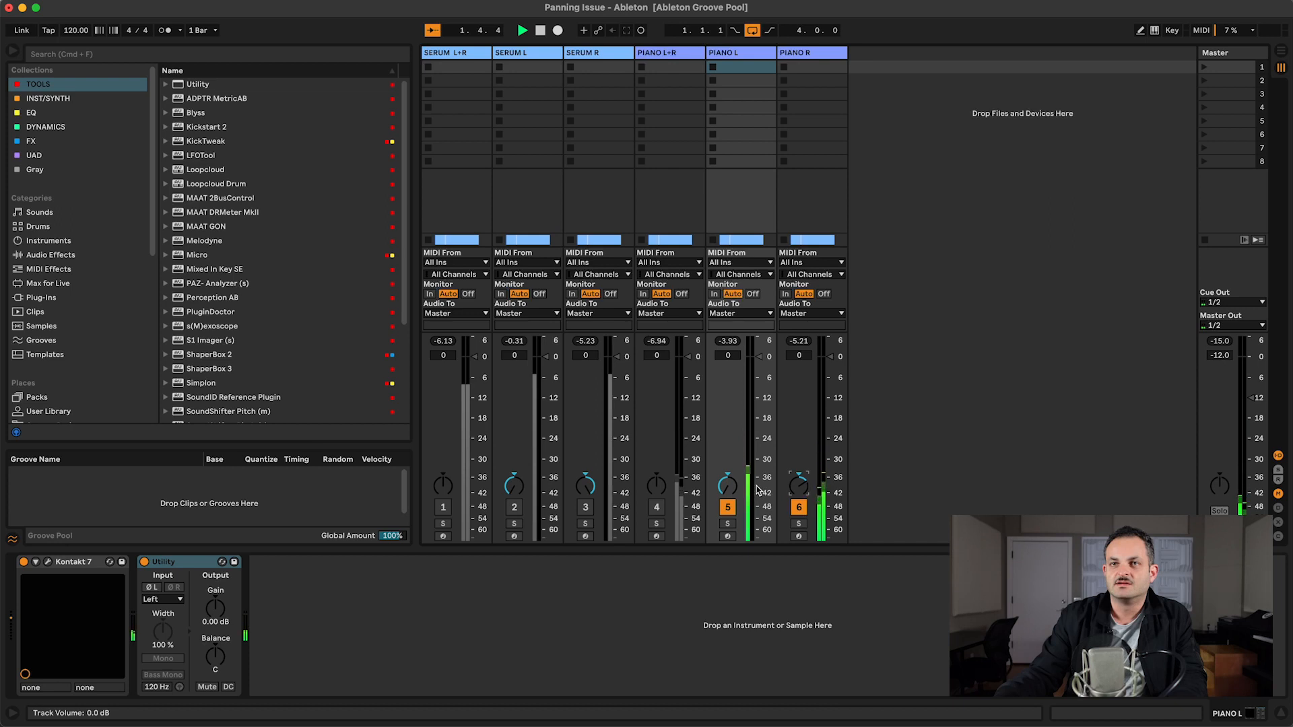
pyautogui.moveTo(730, 487); pyautogui.dragTo(730, 462)
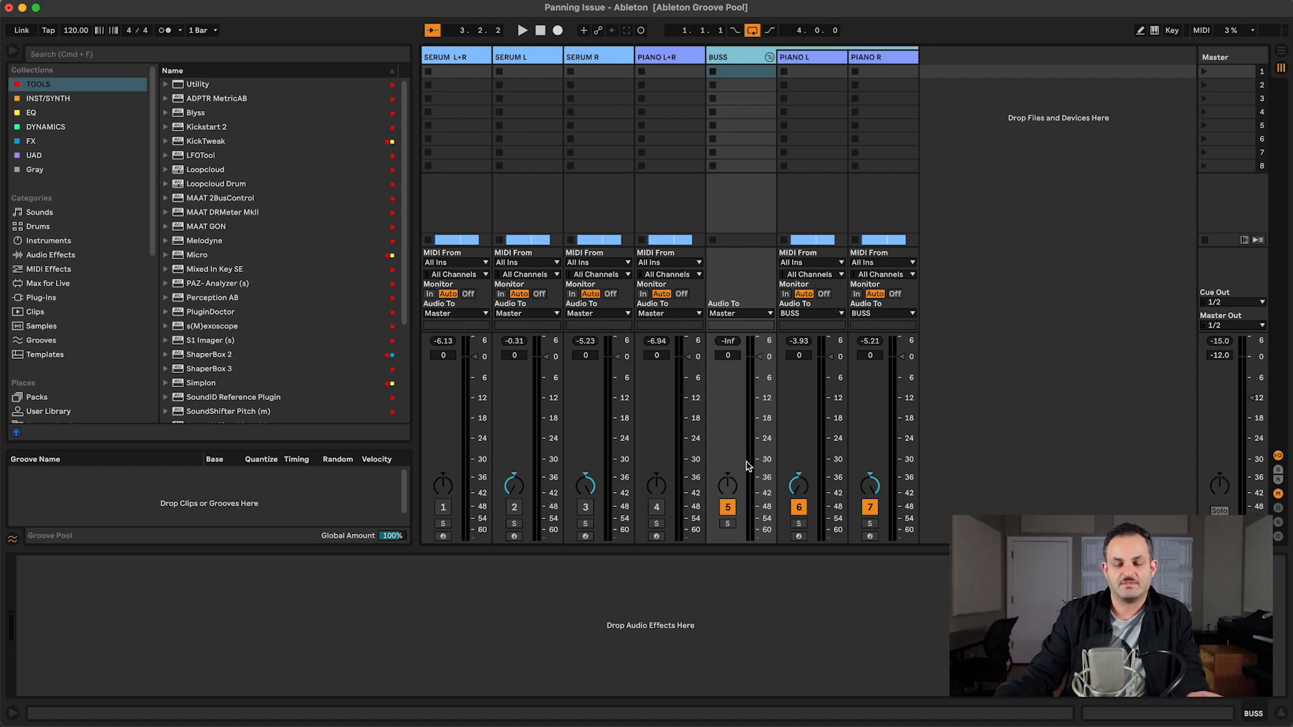
# Step: Switch the BUSS track to Split Stereo Pan Mode and set its right pan to 22R during playback
pyautogui.rightClick(730, 482)
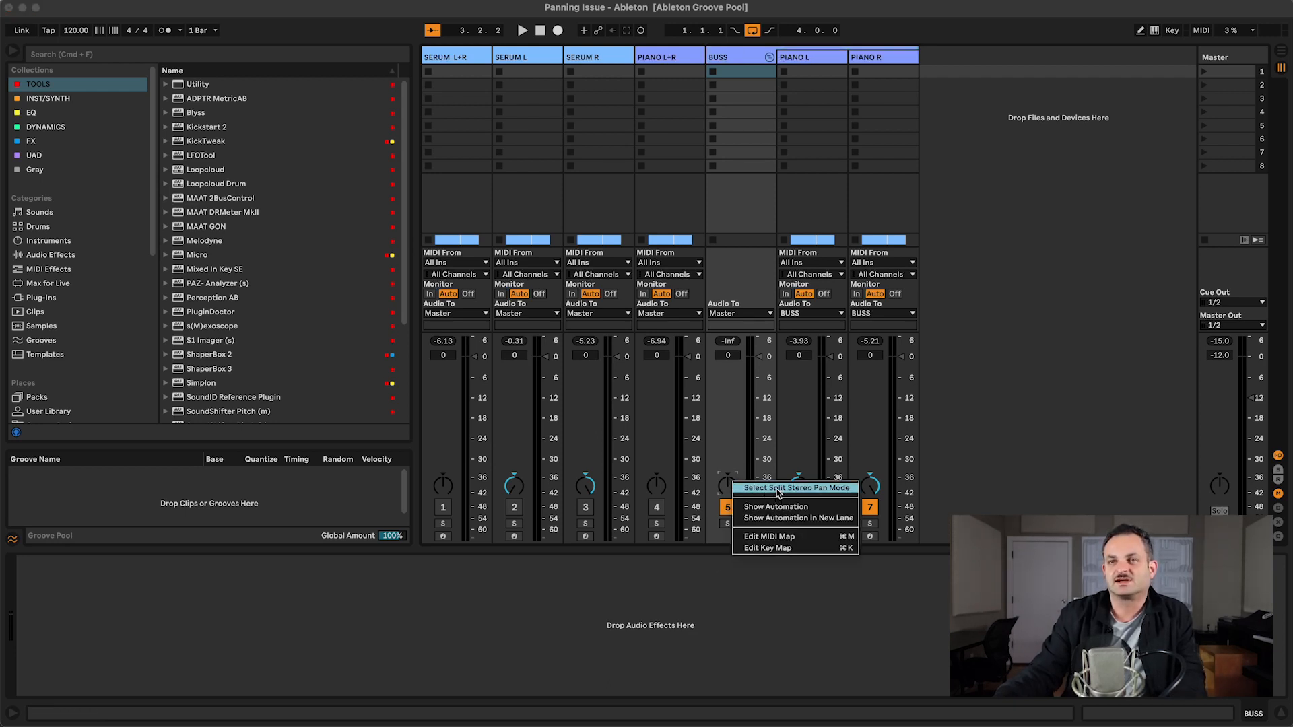
pyautogui.click(779, 490)
pyautogui.click(727, 477)
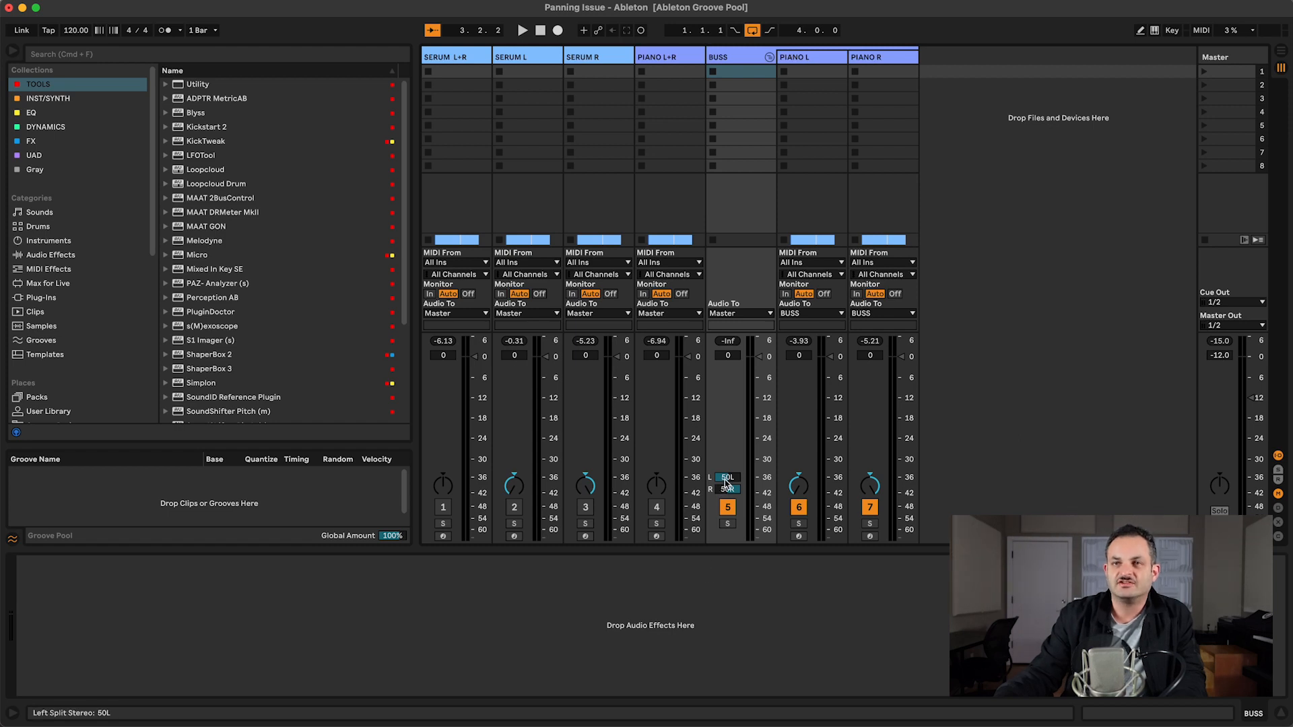
pyautogui.press('space')
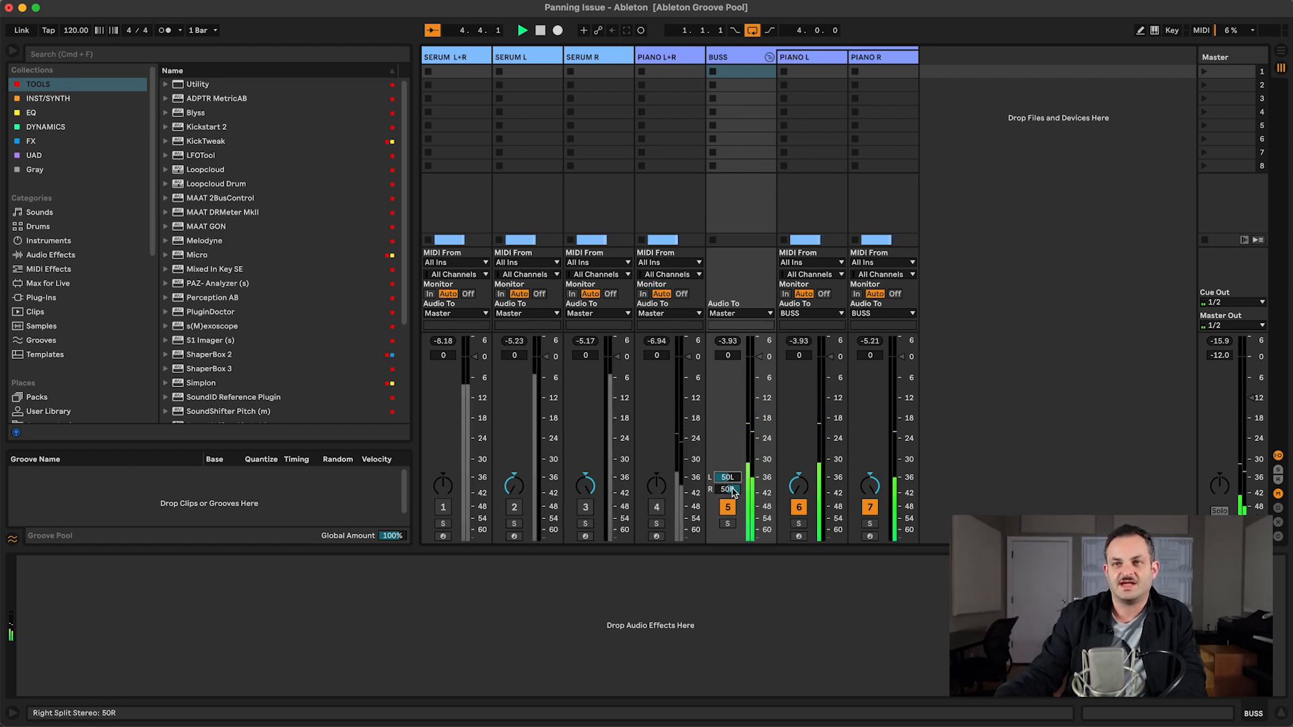
pyautogui.moveTo(733, 488)
pyautogui.mouseDown()
pyautogui.moveTo(733, 504)
pyautogui.moveTo(733, 493)
pyautogui.mouseUp()
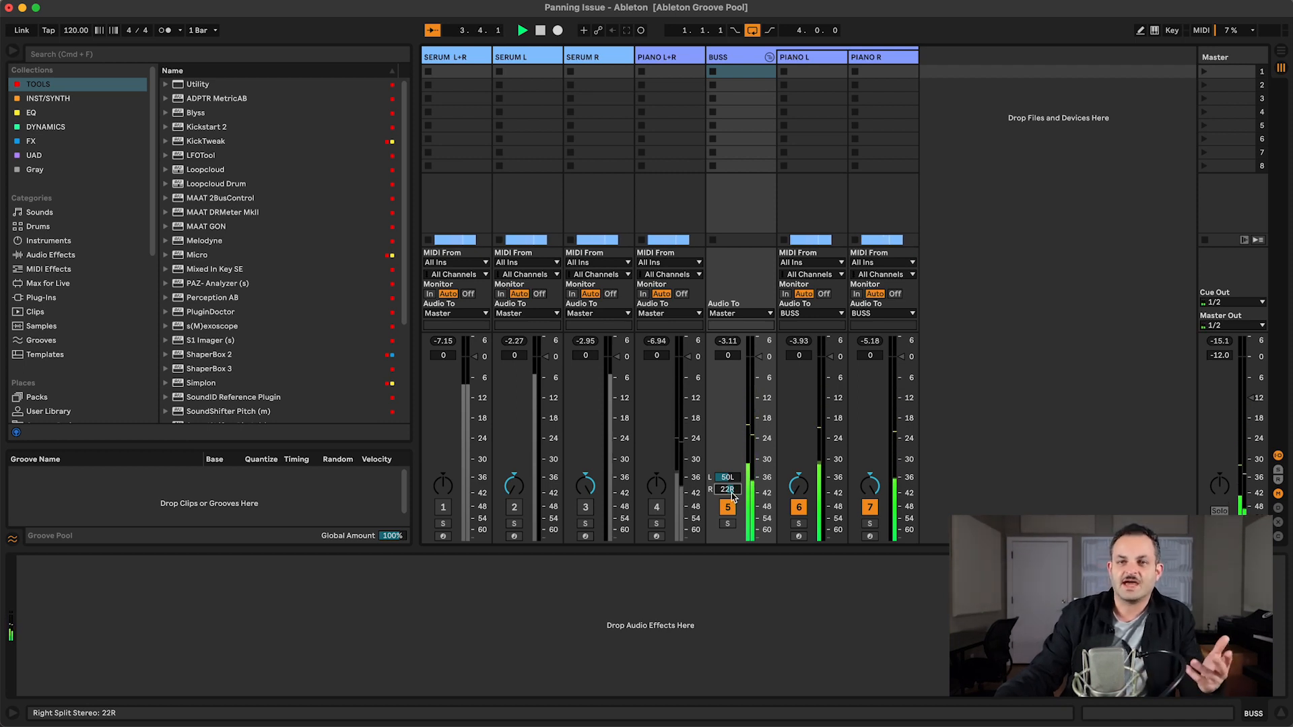
pyautogui.press('space')
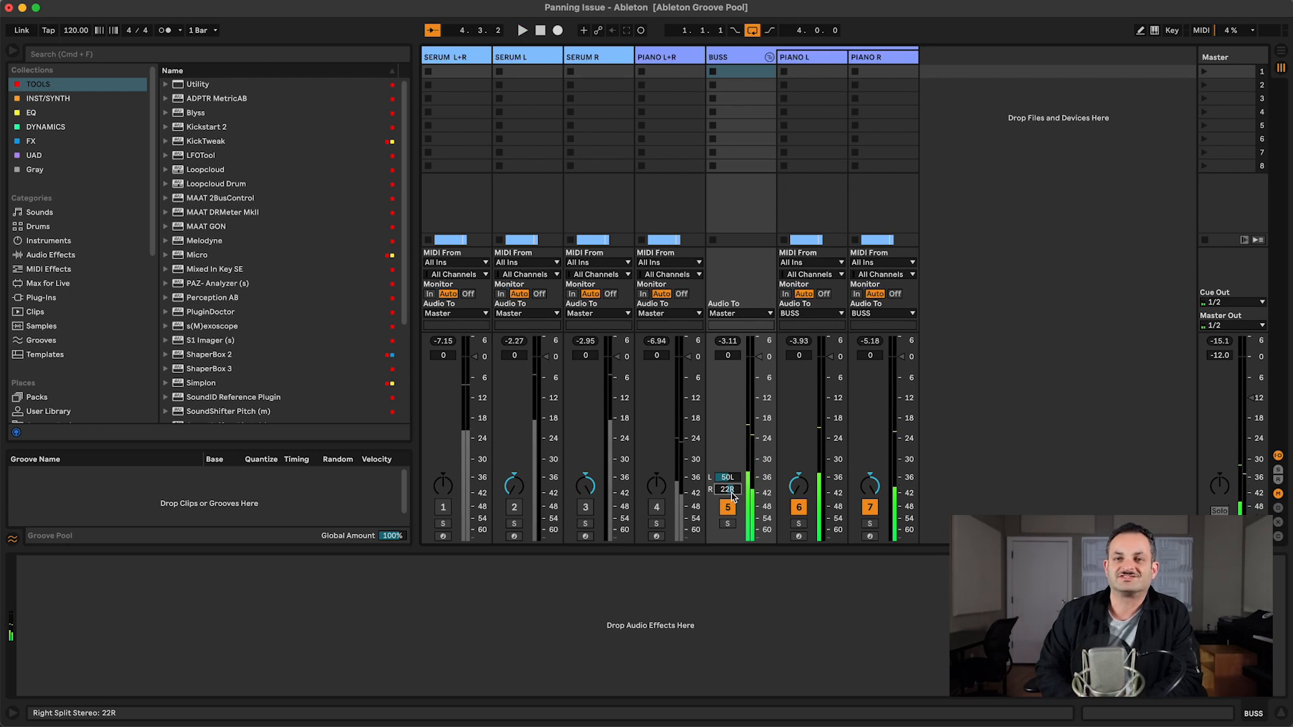